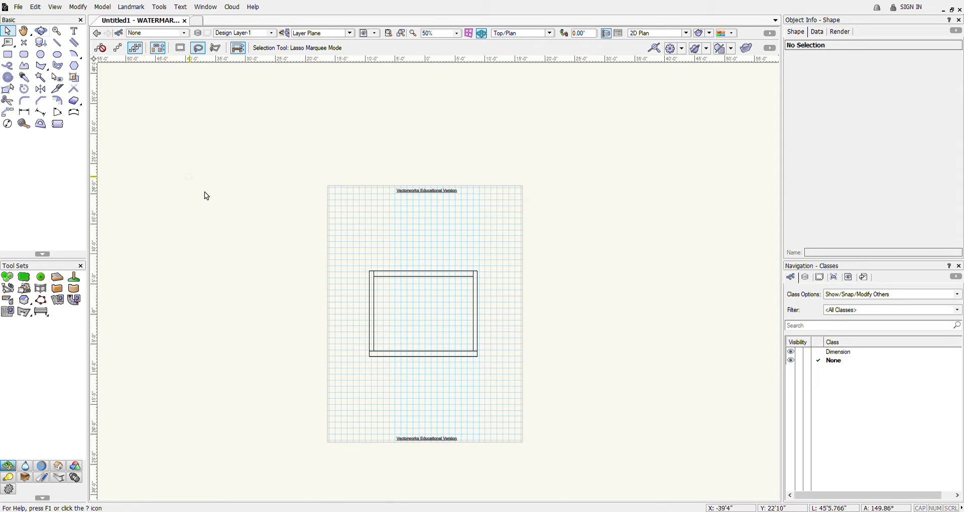
# - Activate the Pan tool and zoom in on the rectangular wall plan
pyautogui.click(23, 32)
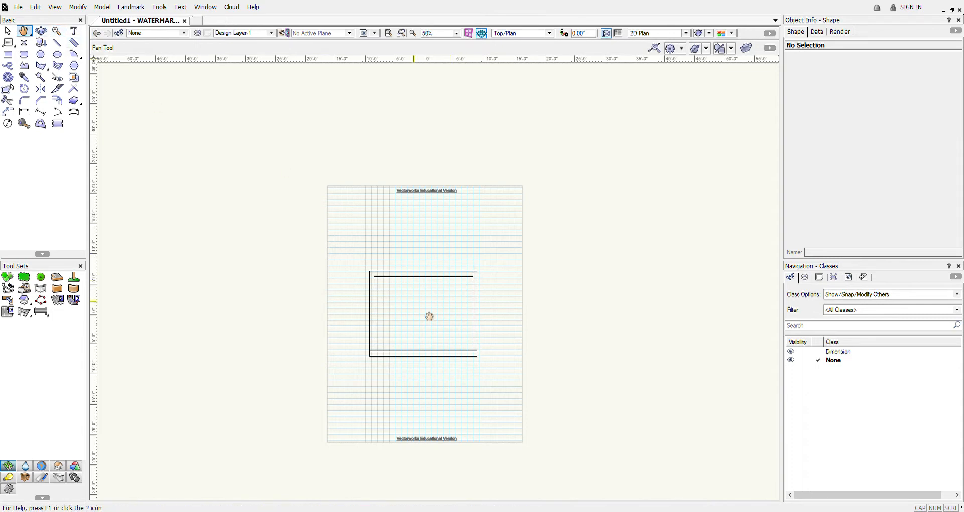
pyautogui.scroll(2, 420, 321)
pyautogui.click(8, 31)
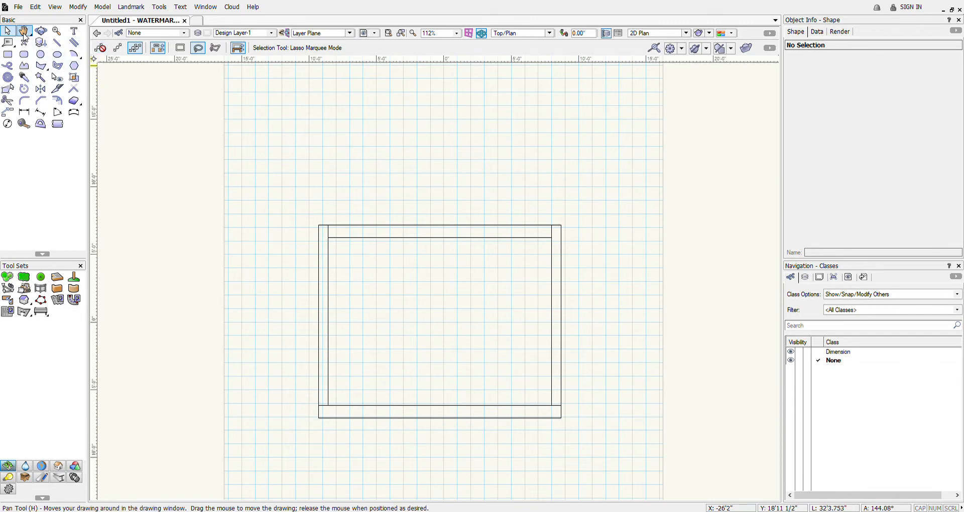
pyautogui.click(24, 31)
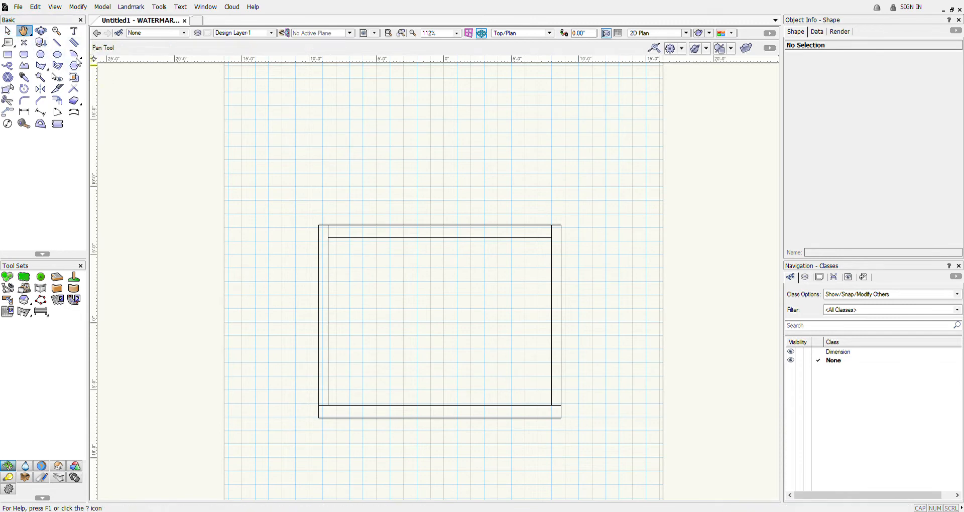
pyautogui.click(7, 32)
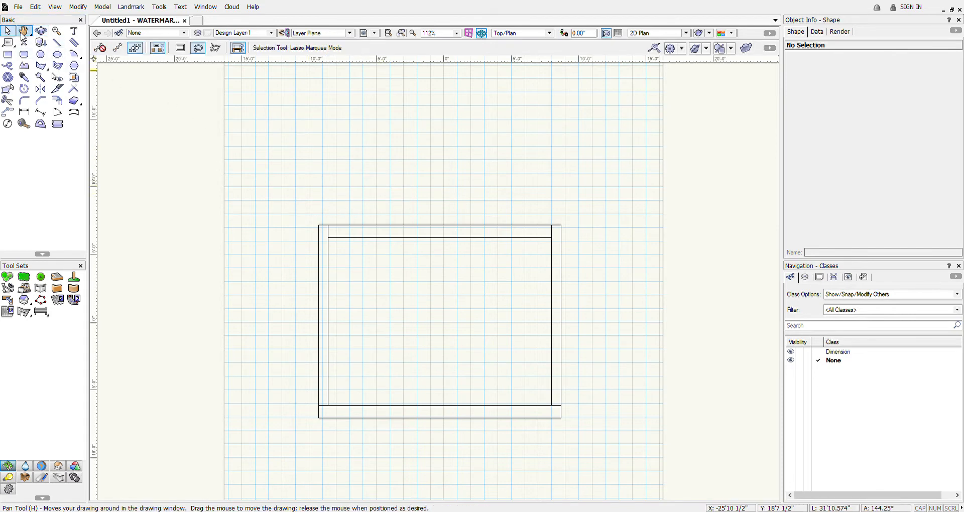
pyautogui.click(24, 31)
pyautogui.scroll(-1, 376, 219)
pyautogui.scroll(1, 362, 211)
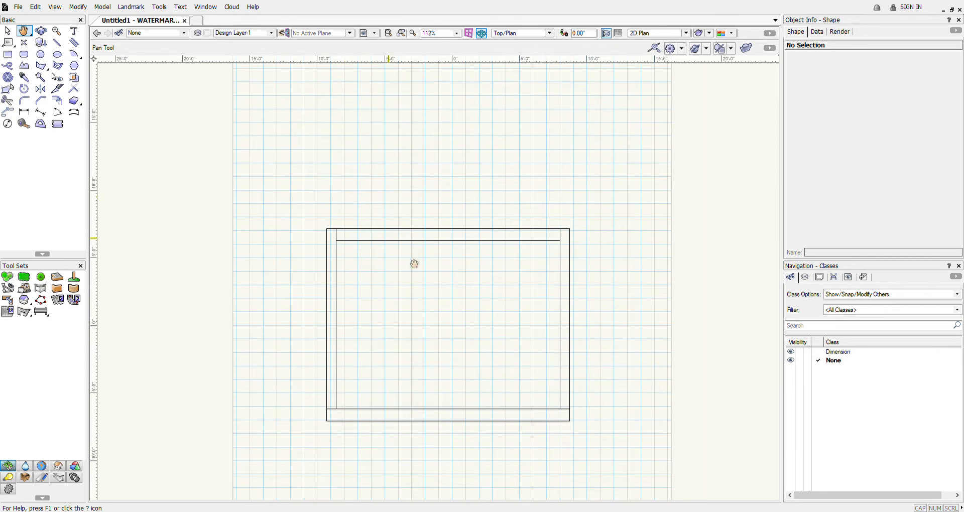
# - Pan the wall plan around the drawing area and zoom in and out to inspect it at several scales
pyautogui.moveTo(484, 279)
pyautogui.mouseDown()
pyautogui.moveTo(286, 249)
pyautogui.moveTo(540, 256)
pyautogui.moveTo(297, 254)
pyautogui.moveTo(303, 260)
pyautogui.moveTo(587, 251)
pyautogui.moveTo(452, 293)
pyautogui.moveTo(550, 318)
pyautogui.moveTo(572, 277)
pyautogui.mouseUp()
pyautogui.scroll(-5, 458, 250)
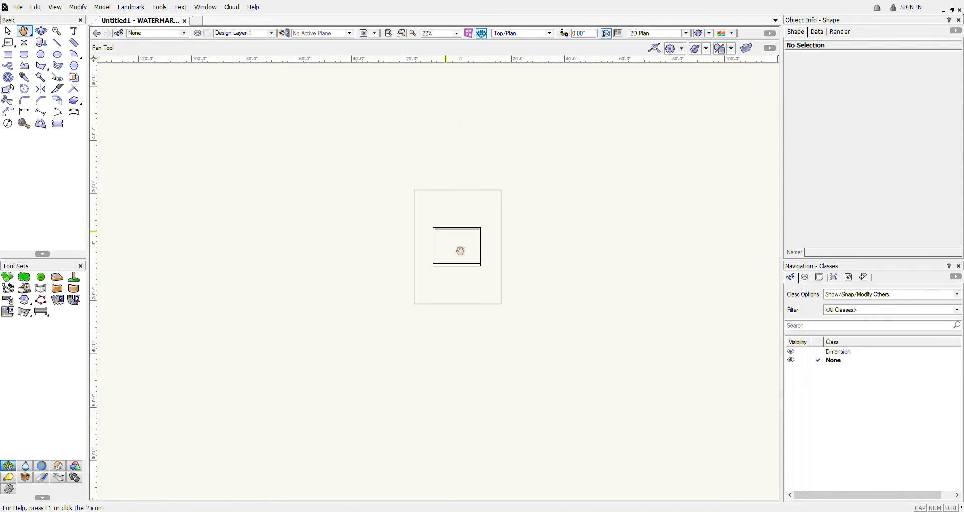
pyautogui.scroll(3, 485, 265)
pyautogui.moveTo(485, 264)
pyautogui.mouseDown()
pyautogui.moveTo(336, 315)
pyautogui.moveTo(420, 266)
pyautogui.mouseUp()
pyautogui.scroll(1, 393, 276)
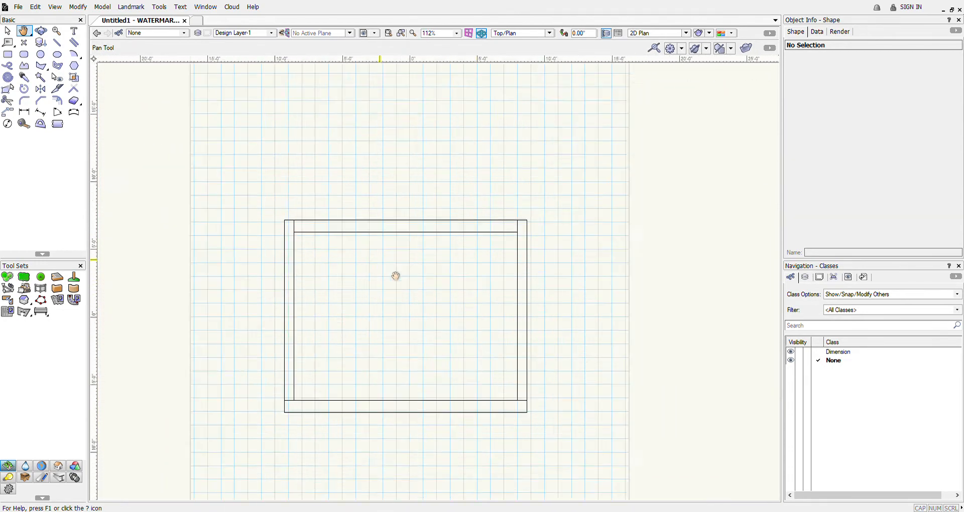
pyautogui.scroll(-1, 401, 291)
pyautogui.moveTo(387, 299); pyautogui.dragTo(419, 288)
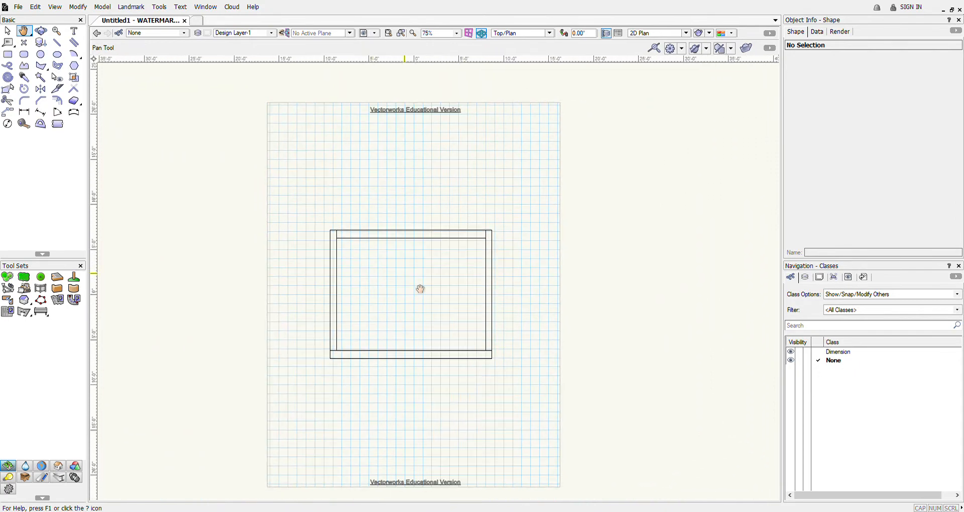
pyautogui.scroll(2, 431, 255)
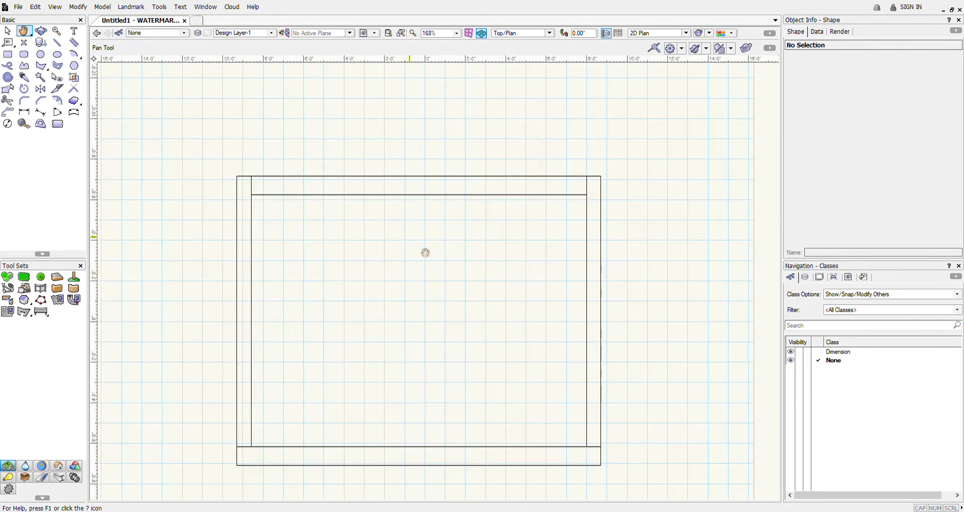
pyautogui.moveTo(488, 270)
pyautogui.mouseDown()
pyautogui.moveTo(297, 269)
pyautogui.moveTo(473, 269)
pyautogui.mouseUp()
pyautogui.scroll(-3, 467, 249)
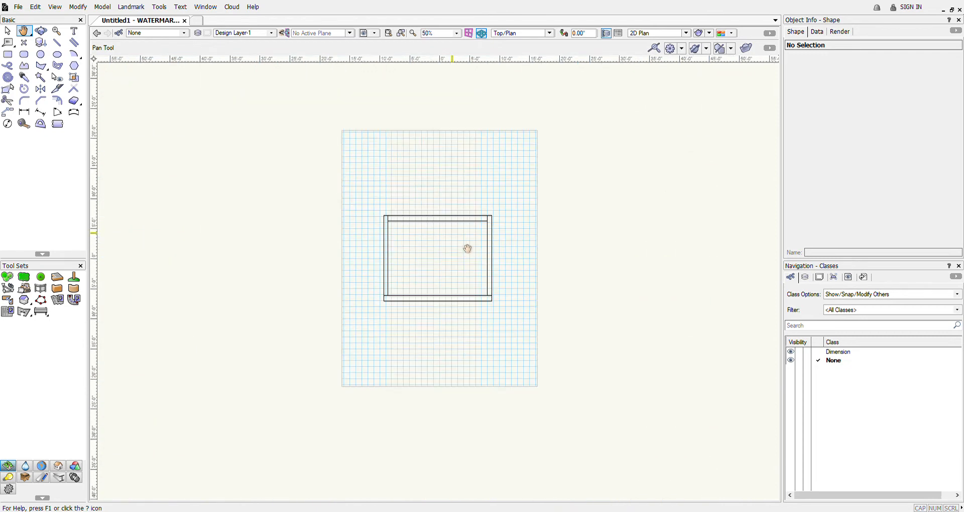
pyautogui.scroll(3, 456, 246)
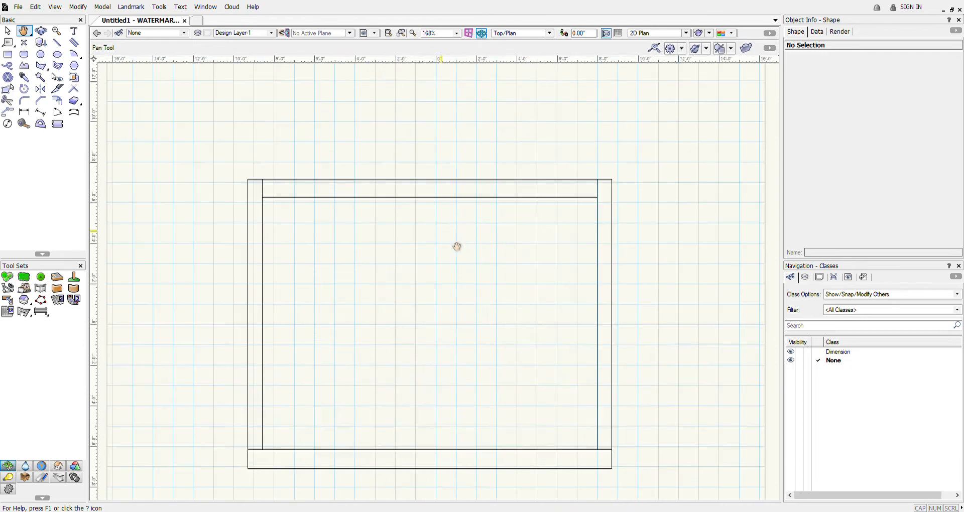
# - Activate the Flyover tool and pan the top view of the walls using the temporary Boomerang pan mode
pyautogui.click(41, 32)
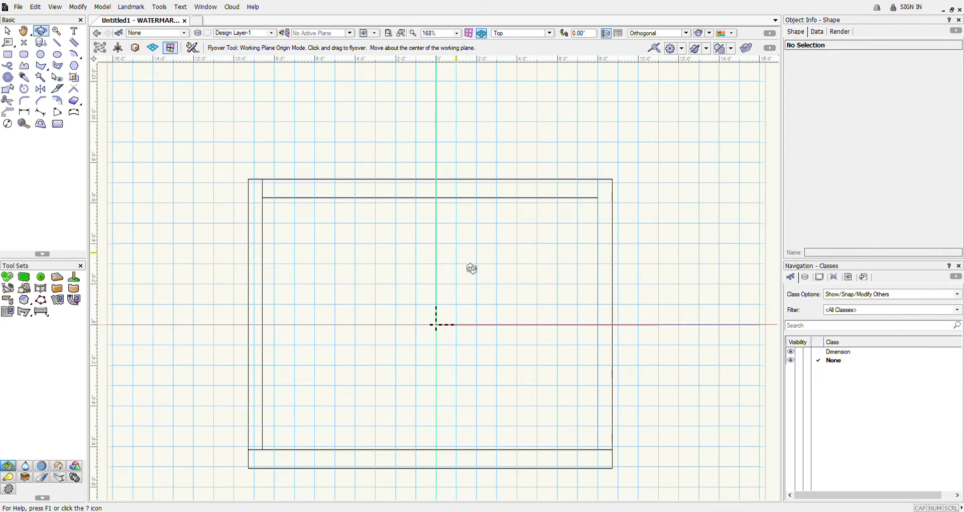
pyautogui.press('space')
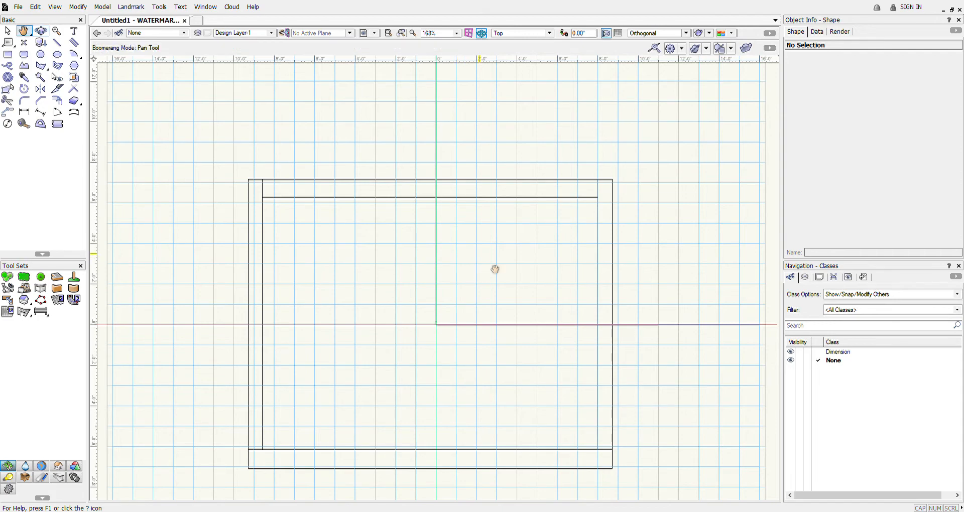
pyautogui.moveTo(495, 269)
pyautogui.mouseDown()
pyautogui.moveTo(291, 249)
pyautogui.moveTo(656, 245)
pyautogui.moveTo(321, 344)
pyautogui.moveTo(426, 305)
pyautogui.moveTo(537, 234)
pyautogui.moveTo(548, 288)
pyautogui.moveTo(435, 254)
pyautogui.moveTo(442, 243)
pyautogui.moveTo(450, 267)
pyautogui.moveTo(570, 252)
pyautogui.mouseUp()
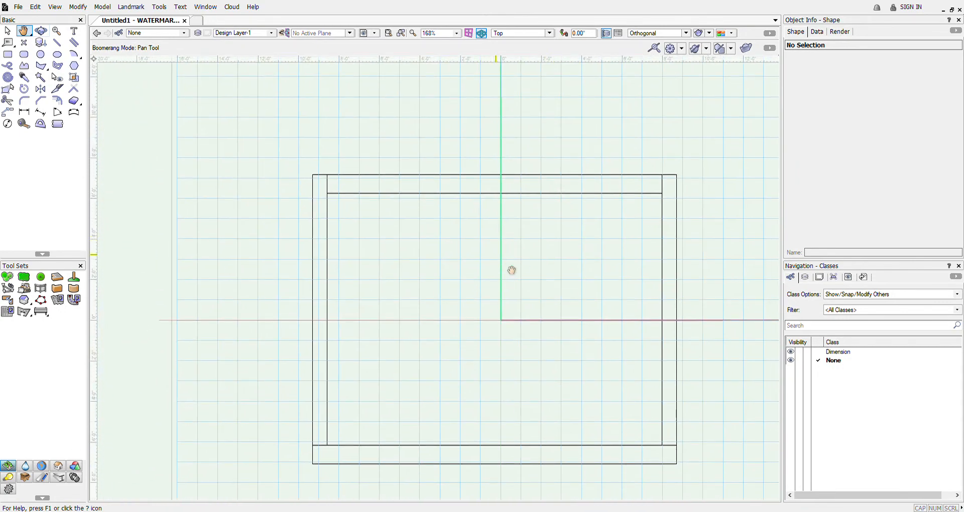
pyautogui.moveTo(511, 270); pyautogui.dragTo(462, 262)
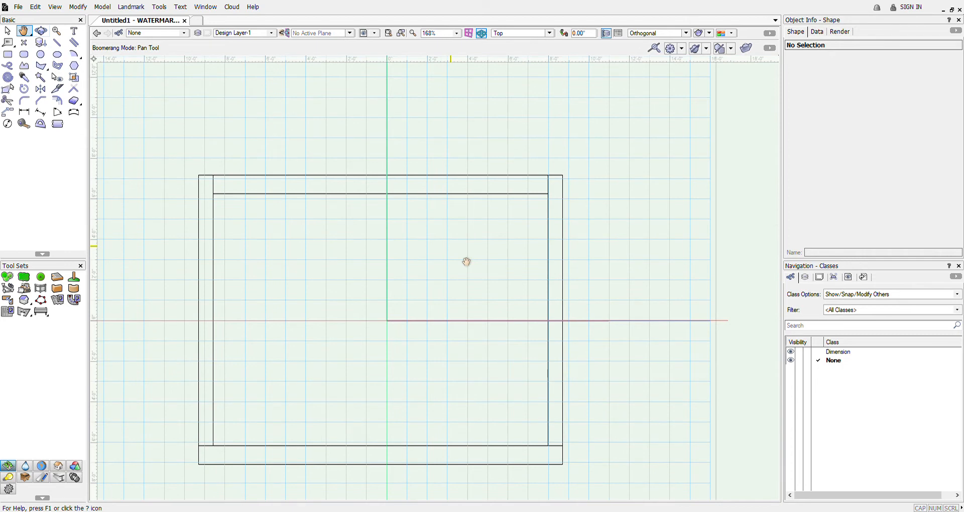
pyautogui.hotkey('shift', 'c')
pyautogui.press('space')
pyautogui.press('space')
pyautogui.press('space')
pyautogui.press('space')
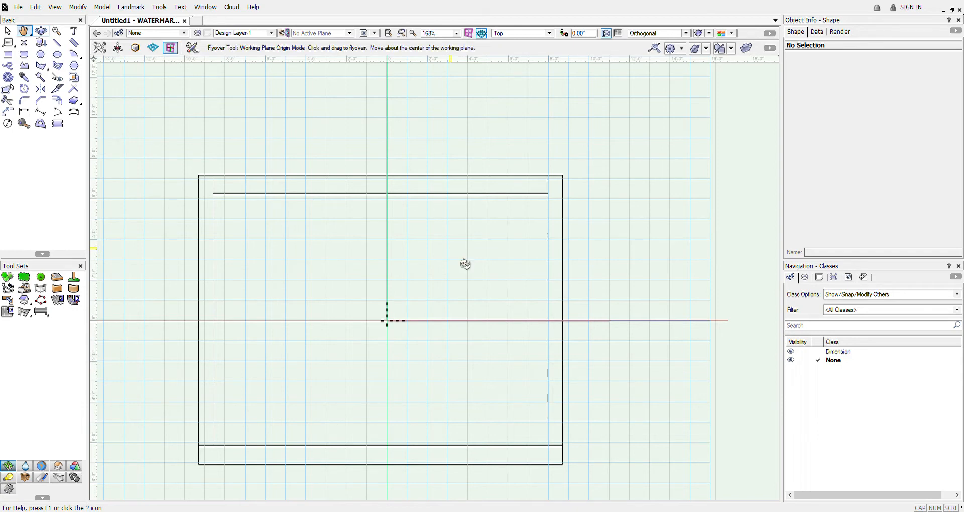
# - Zoom out and back in on the walls in top view, keeping the Flyover tool active between temporary pans
pyautogui.scroll(-4, 468, 260)
pyautogui.scroll(4, 424, 253)
pyautogui.press('space')
pyautogui.press('space')
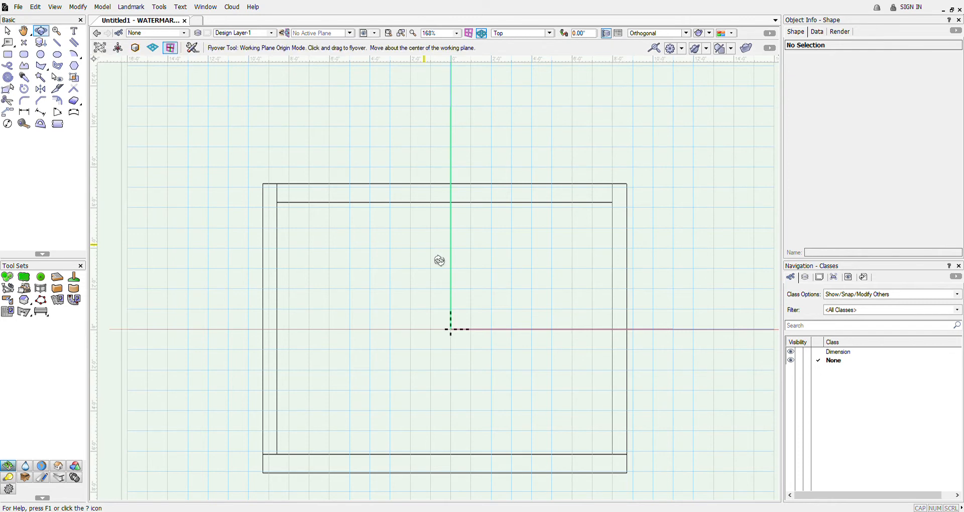
pyautogui.scroll(-4, 439, 261)
pyautogui.scroll(2, 439, 260)
pyautogui.press('space')
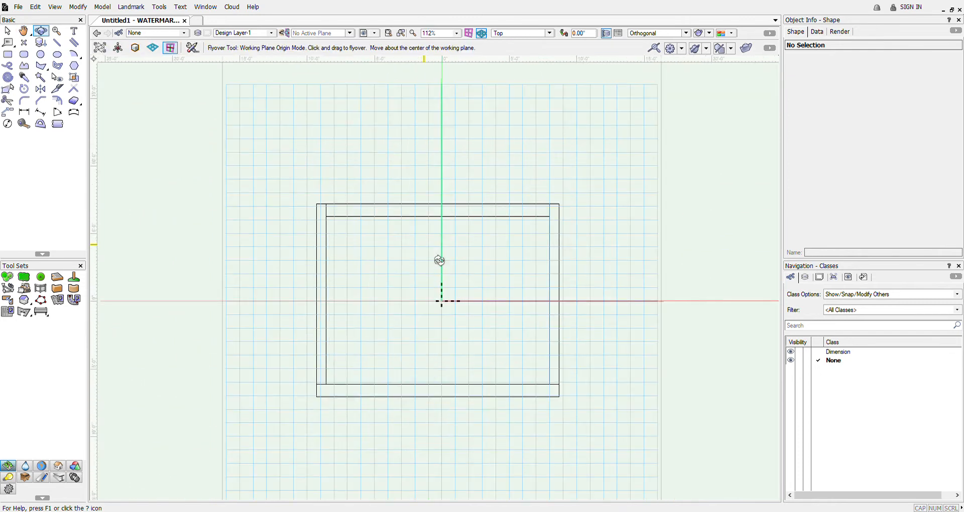
# - Rotate the walls into a custom view with the Flyover tool, pan temporarily, and zoom out and in on them
pyautogui.press('space')
pyautogui.moveTo(438, 261); pyautogui.dragTo(385, 261)
pyautogui.press('space')
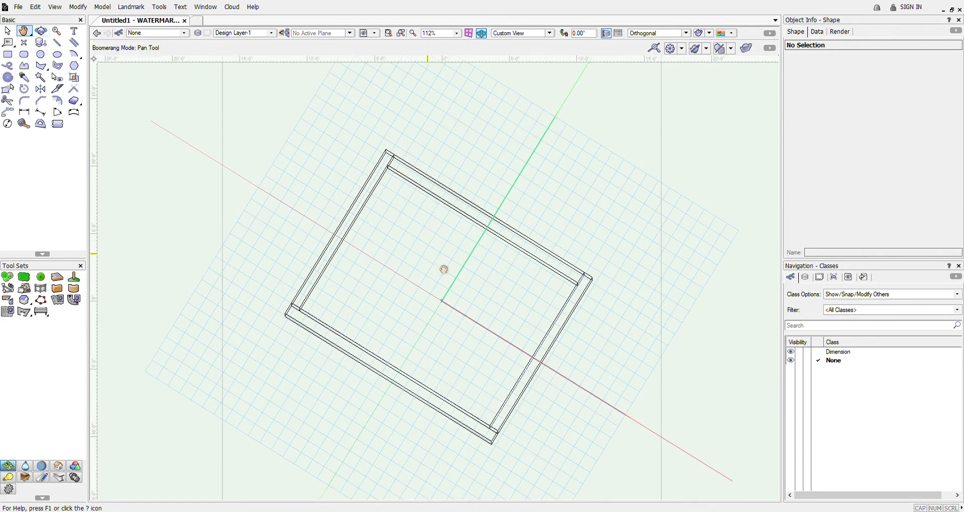
pyautogui.moveTo(444, 269); pyautogui.dragTo(397, 269)
pyautogui.scroll(-3, 424, 269)
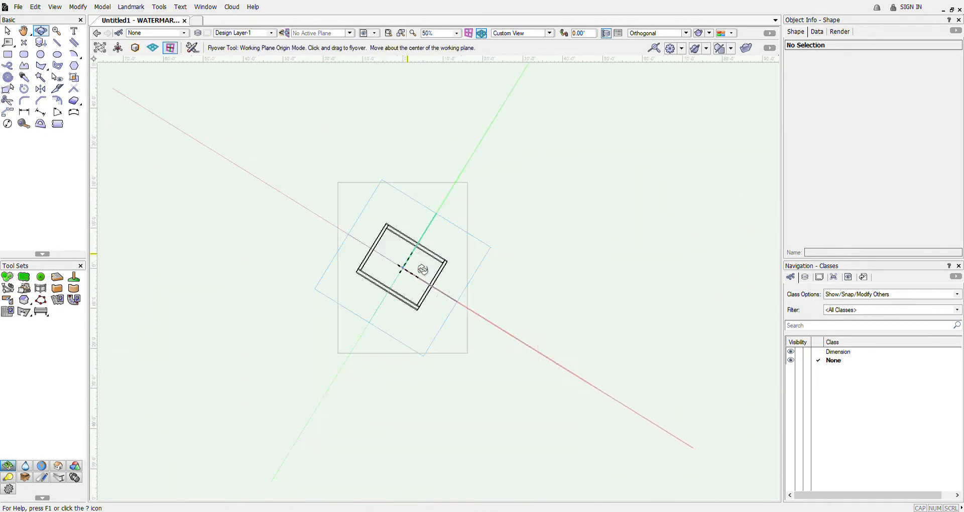
pyautogui.scroll(3, 414, 266)
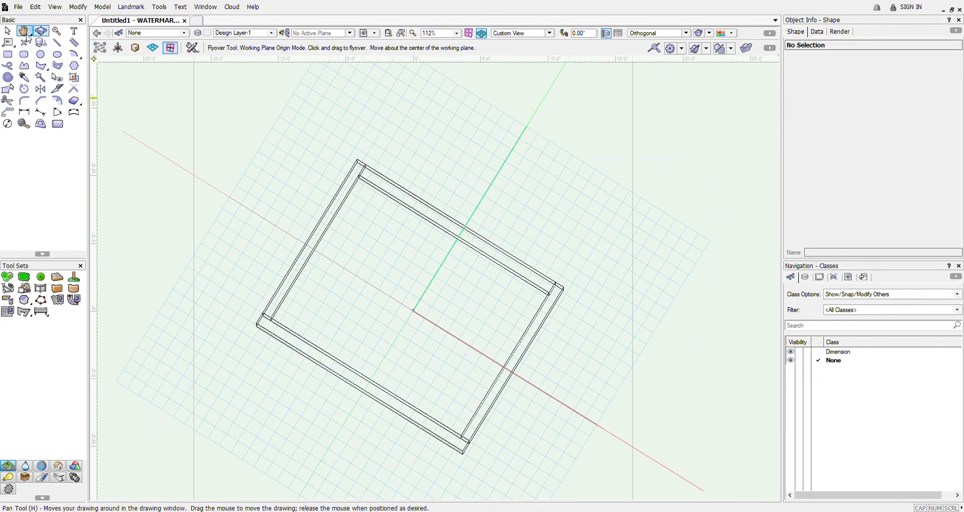
pyautogui.scroll(-2, 435, 261)
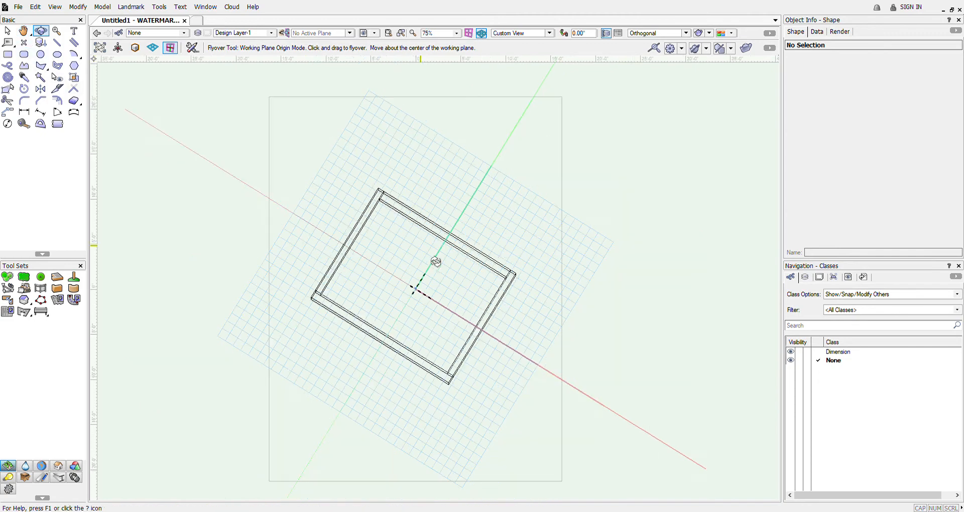
pyautogui.scroll(2, 407, 257)
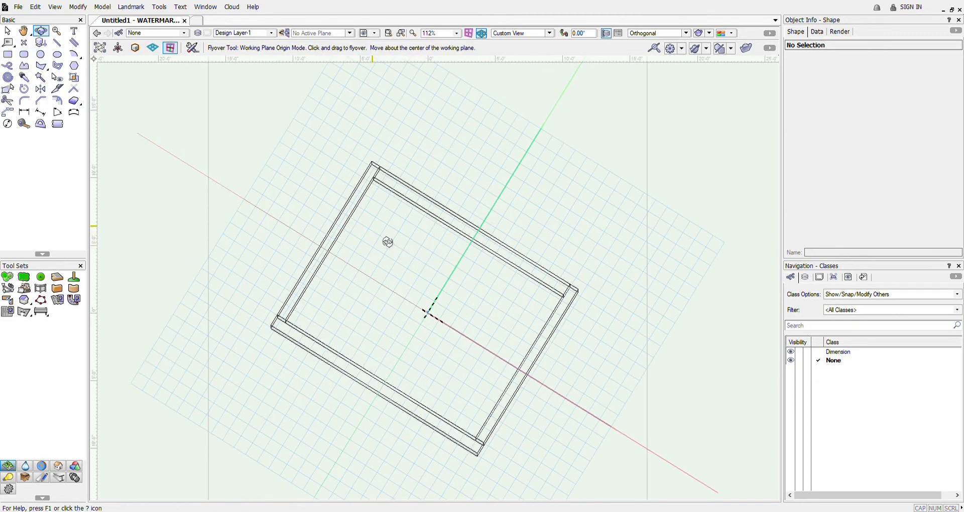
# - Shift the rotated view sideways, up and down in fixed increments, ending back on the walls
pyautogui.press('Right')
pyautogui.press('Left')
pyautogui.press('Right')
pyautogui.press('Left')
pyautogui.press('Left')
pyautogui.press('Right')
pyautogui.press('Right')
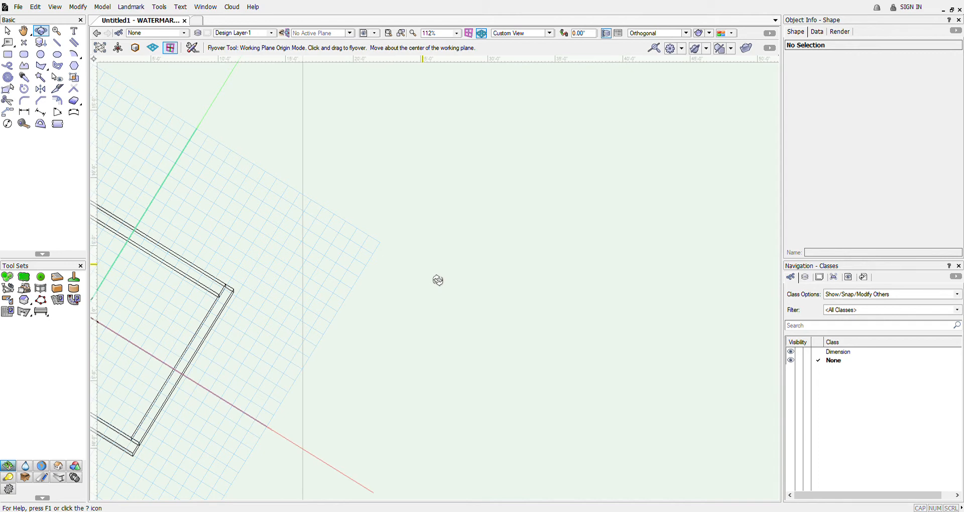
pyautogui.press('Left')
pyautogui.press('Left')
pyautogui.press('Right')
pyautogui.press('Right')
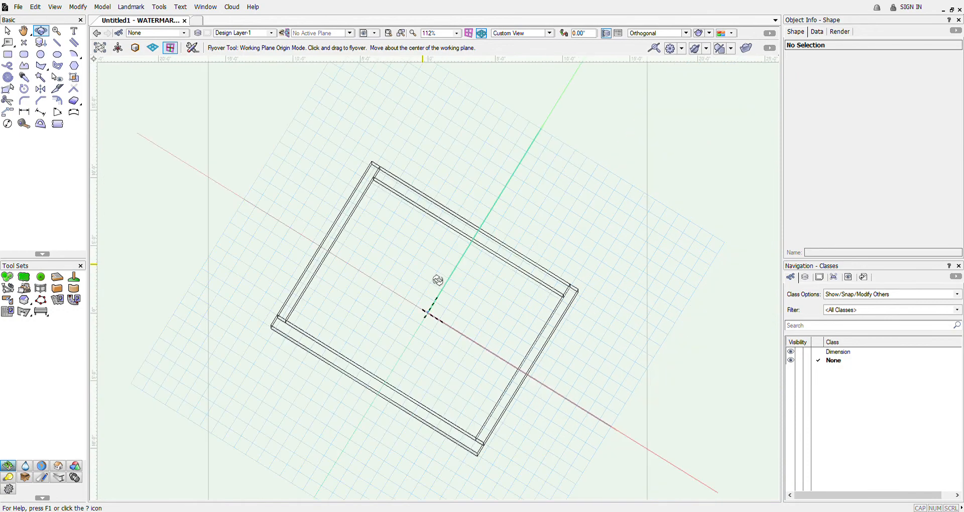
pyautogui.press('Left')
pyautogui.press('Left')
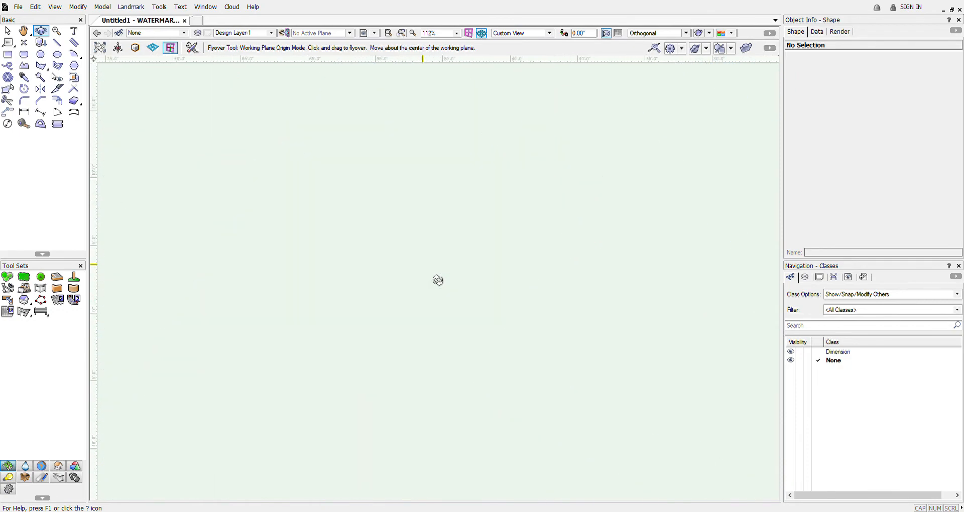
pyautogui.press('Right')
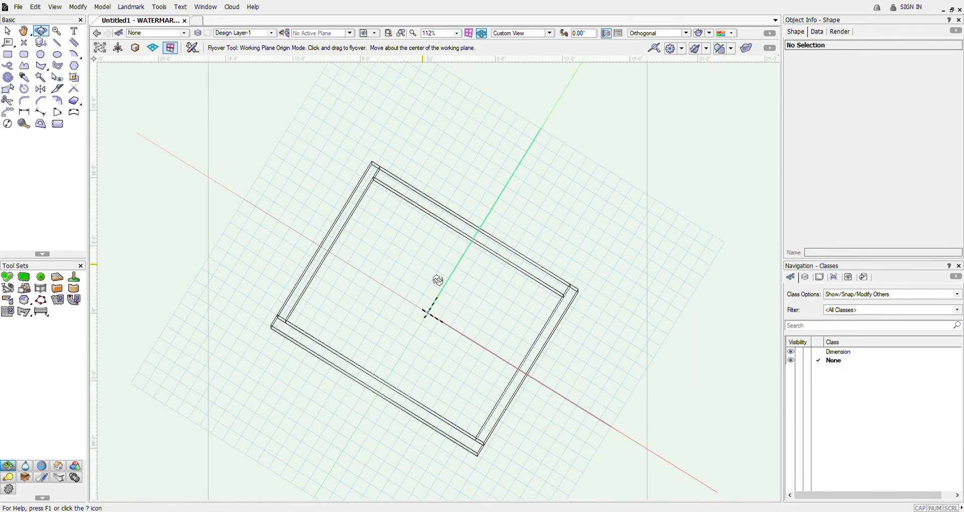
pyautogui.press('Right')
pyautogui.press('Left')
pyautogui.press('Left')
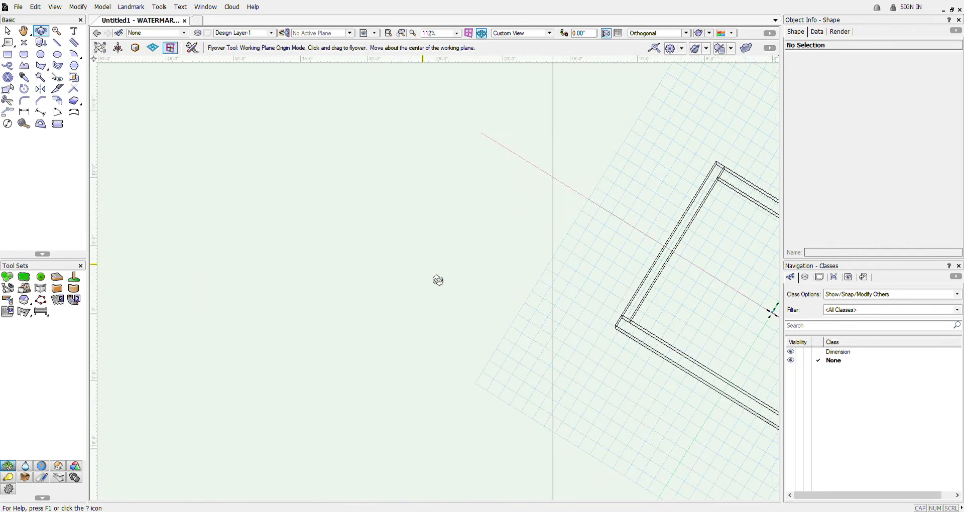
pyautogui.press('Right')
pyautogui.press('Left')
pyautogui.press('Right')
pyautogui.press('Up')
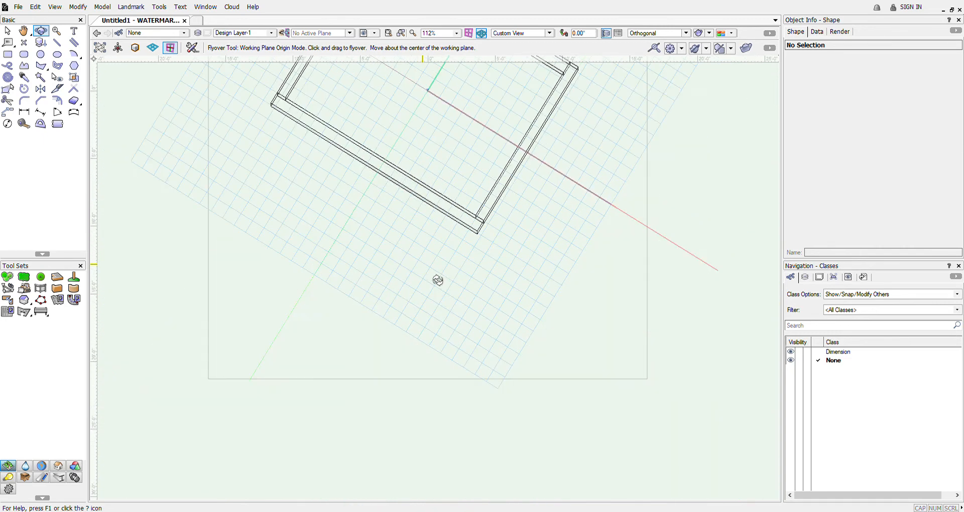
pyautogui.press('Down')
pyautogui.press('Right')
pyautogui.press('Left')
pyautogui.press('Up')
pyautogui.press('Down')
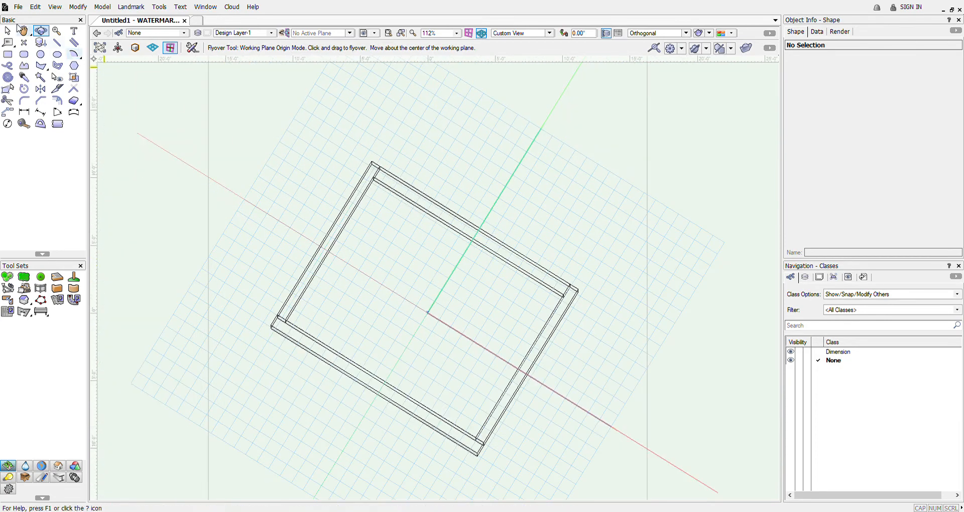
# - Orbit around the working plane origin with the Flyover tool to examine the full height of the walls in 3D
pyautogui.click(25, 31)
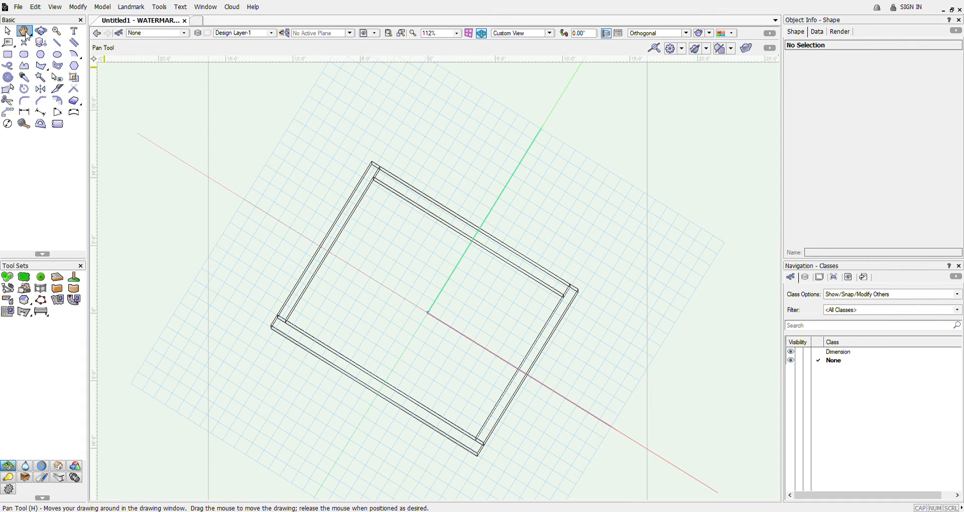
pyautogui.click(41, 33)
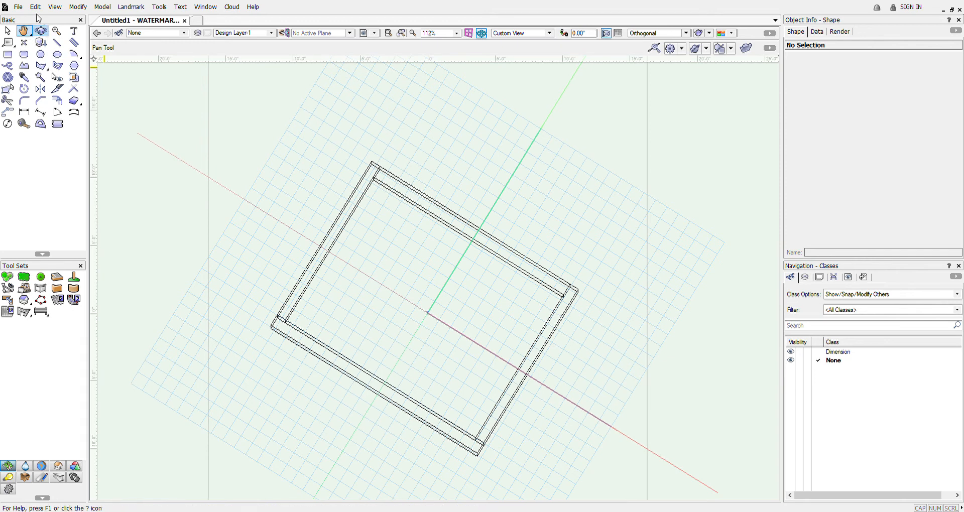
pyautogui.click(41, 32)
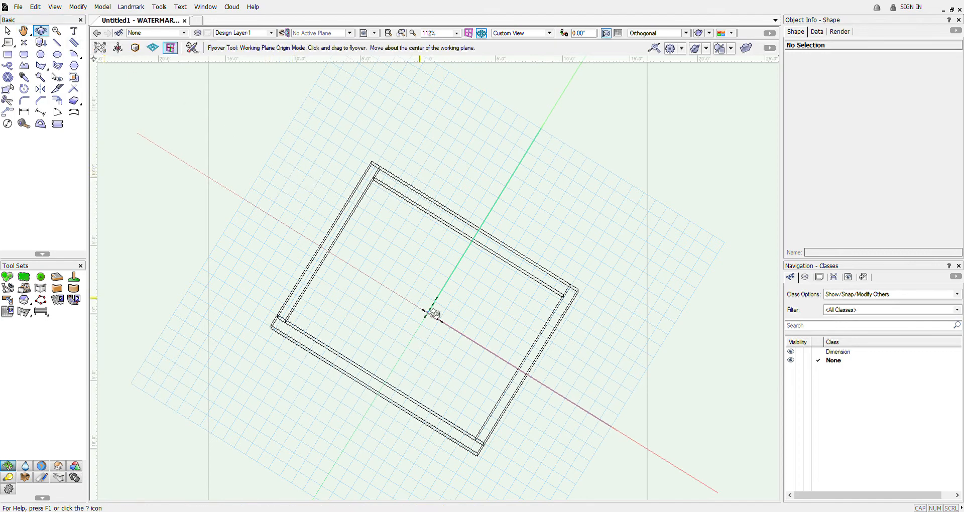
pyautogui.moveTo(431, 313); pyautogui.dragTo(590, 190)
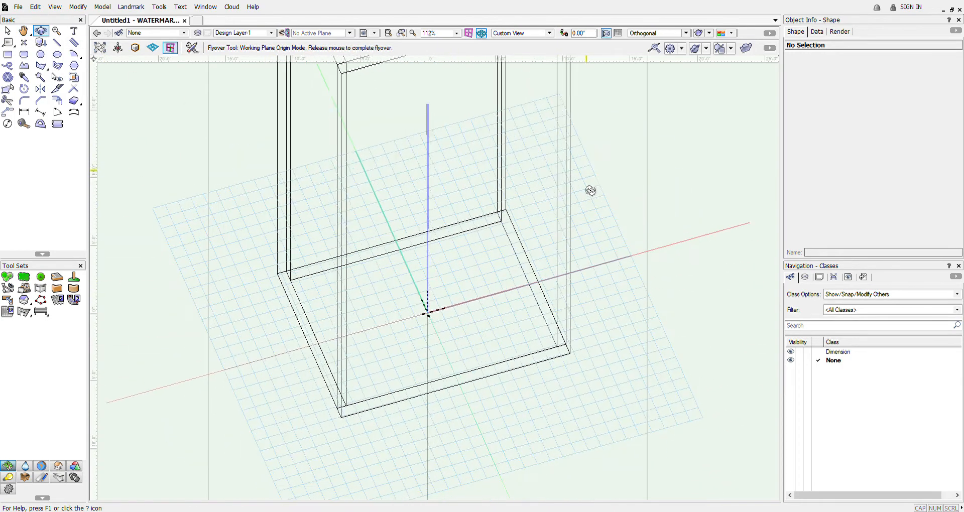
pyautogui.scroll(-6, 499, 264)
pyautogui.scroll(4, 510, 267)
pyautogui.moveTo(518, 261)
pyautogui.mouseDown()
pyautogui.moveTo(273, 239)
pyautogui.moveTo(618, 260)
pyautogui.moveTo(555, 278)
pyautogui.moveTo(669, 260)
pyautogui.moveTo(366, 286)
pyautogui.moveTo(543, 283)
pyautogui.moveTo(515, 268)
pyautogui.mouseUp()
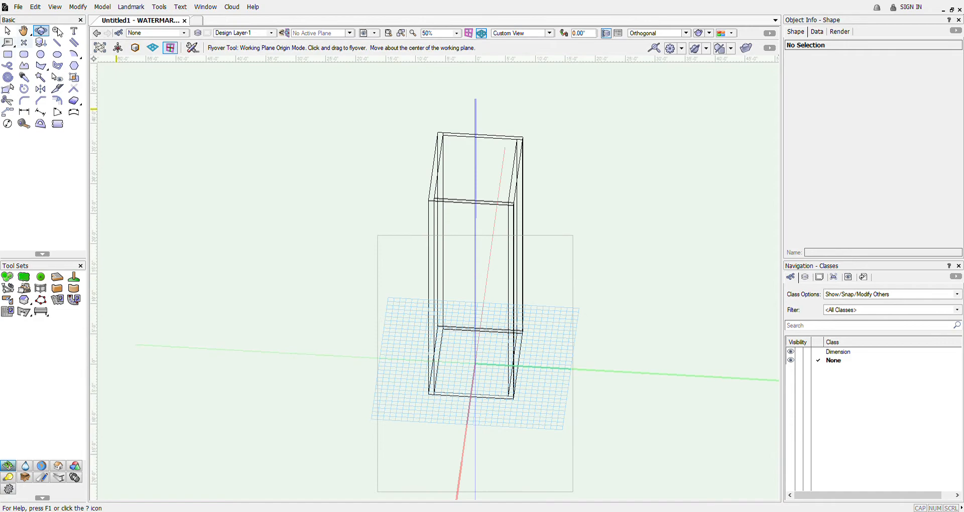
# - Orbit the walls about the current view center with the Flyover tool's View Center Mode, examining them from several angles and zoom levels
pyautogui.click(100, 48)
pyautogui.moveTo(367, 250); pyautogui.dragTo(454, 244)
pyautogui.moveTo(406, 265)
pyautogui.mouseDown()
pyautogui.moveTo(549, 273)
pyautogui.moveTo(532, 284)
pyautogui.moveTo(395, 261)
pyautogui.mouseUp()
pyautogui.scroll(2, 472, 249)
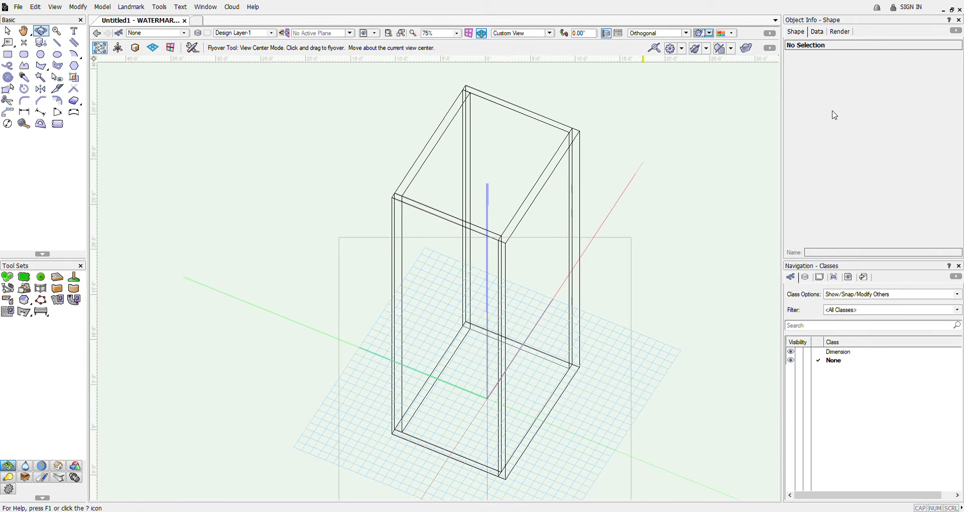
pyautogui.scroll(-6, 447, 185)
pyautogui.moveTo(531, 210); pyautogui.dragTo(676, 205)
pyautogui.scroll(3, 406, 198)
pyautogui.scroll(-4, 415, 219)
pyautogui.moveTo(419, 215); pyautogui.dragTo(554, 224)
pyautogui.scroll(2, 444, 205)
pyautogui.moveTo(444, 210); pyautogui.dragTo(587, 216)
pyautogui.moveTo(424, 214); pyautogui.dragTo(547, 253)
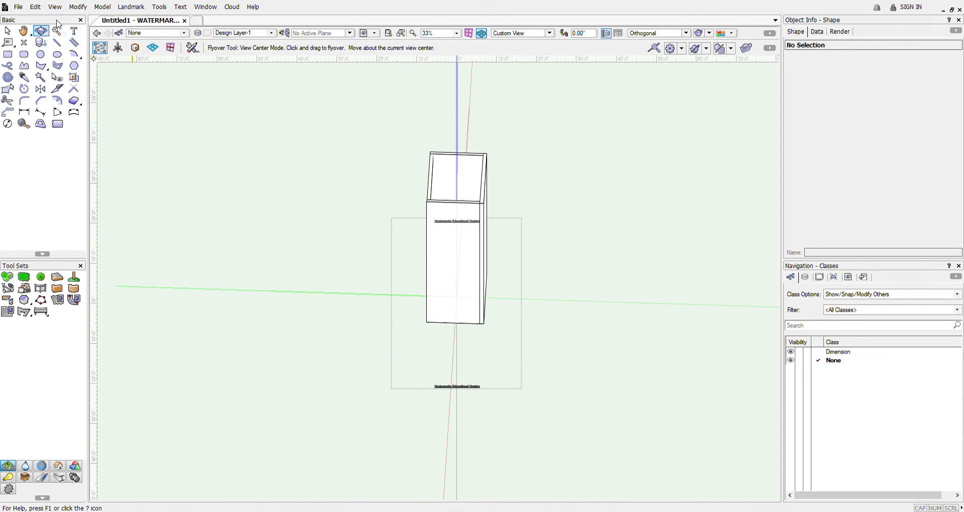
# - Orbit the walls about their own center with the Flyover tool's Object Center Mode, viewing them close up and from afar
pyautogui.click(117, 49)
pyautogui.click(99, 48)
pyautogui.click(151, 52)
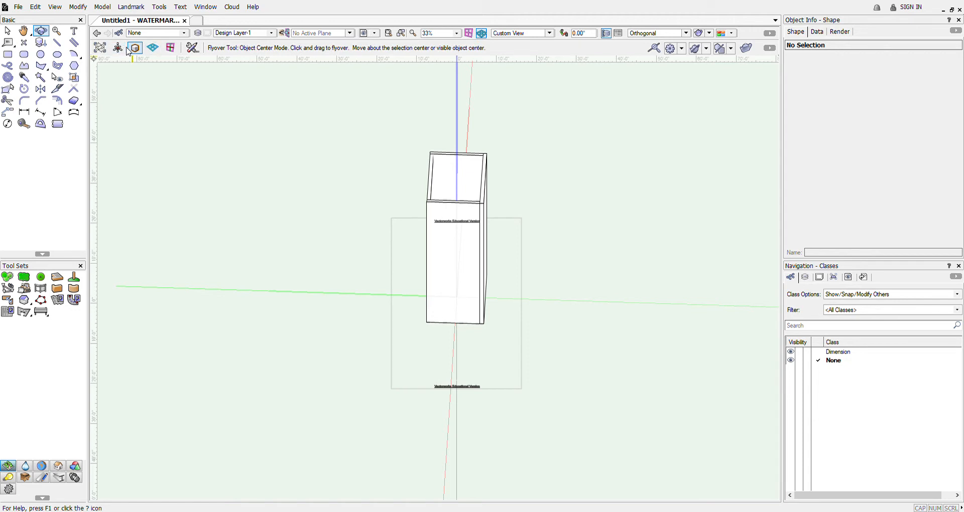
pyautogui.moveTo(458, 273)
pyautogui.mouseDown()
pyautogui.moveTo(398, 275)
pyautogui.moveTo(472, 266)
pyautogui.moveTo(376, 260)
pyautogui.moveTo(460, 263)
pyautogui.mouseUp()
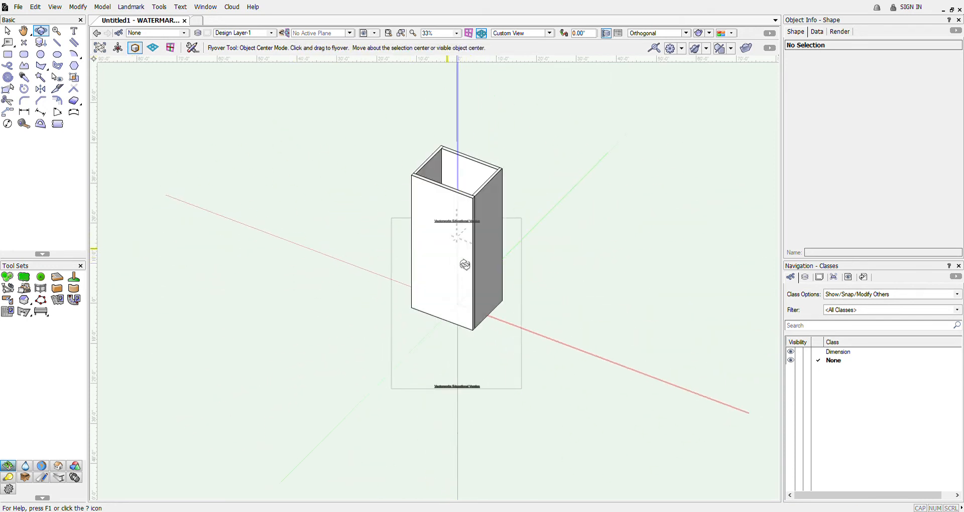
pyautogui.scroll(5, 481, 253)
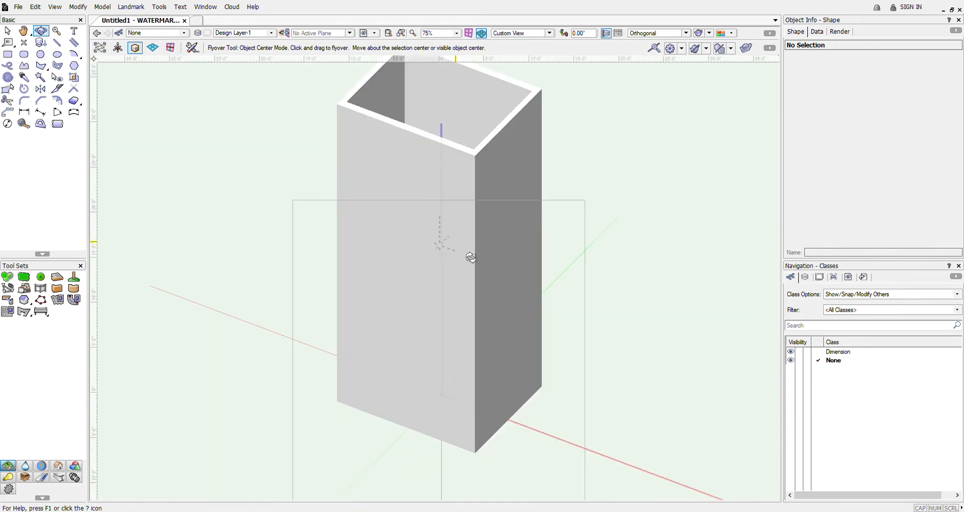
pyautogui.scroll(-3, 469, 257)
pyautogui.moveTo(472, 268)
pyautogui.mouseDown()
pyautogui.moveTo(523, 230)
pyautogui.moveTo(502, 269)
pyautogui.moveTo(483, 252)
pyautogui.moveTo(494, 259)
pyautogui.moveTo(456, 295)
pyautogui.moveTo(490, 246)
pyautogui.moveTo(549, 314)
pyautogui.moveTo(497, 280)
pyautogui.mouseUp()
pyautogui.scroll(-2, 501, 269)
# - Orbit the walls about the center of the active layer plane, and put the Flyover tool in Interactive Origin Mode
pyautogui.click(152, 47)
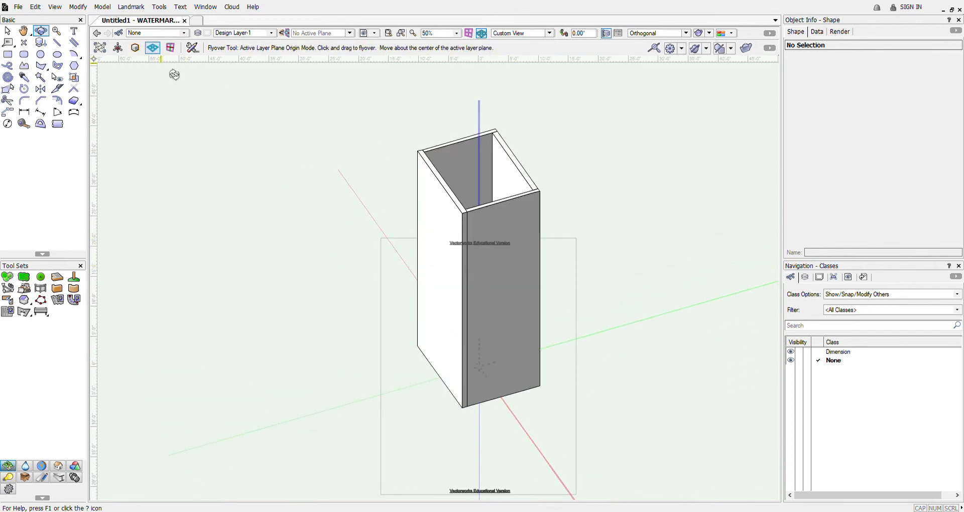
pyautogui.click(118, 47)
pyautogui.moveTo(444, 293); pyautogui.dragTo(363, 256)
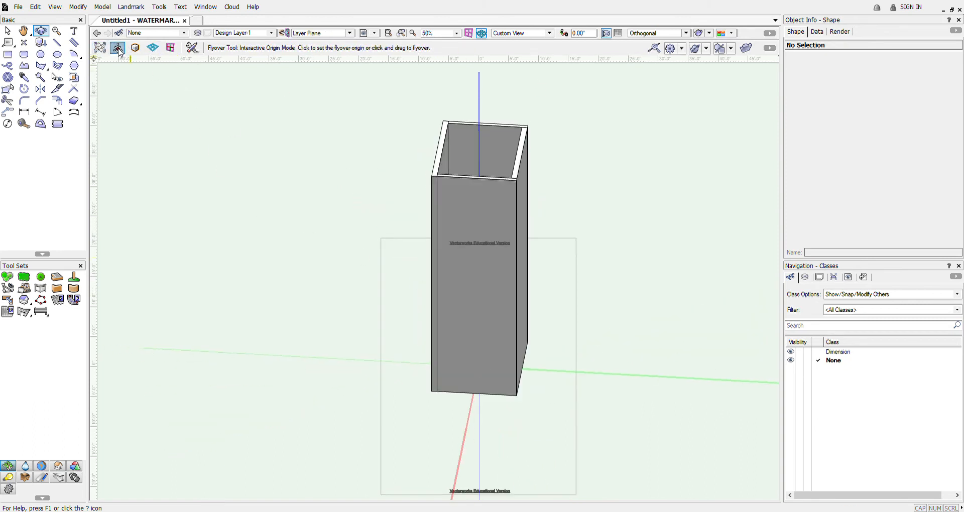
# - Orbit the walls about freely chosen origin points near their base in the Flyover tool's Interactive Origin Mode
pyautogui.moveTo(527, 393); pyautogui.dragTo(637, 441)
pyautogui.scroll(-8, 532, 352)
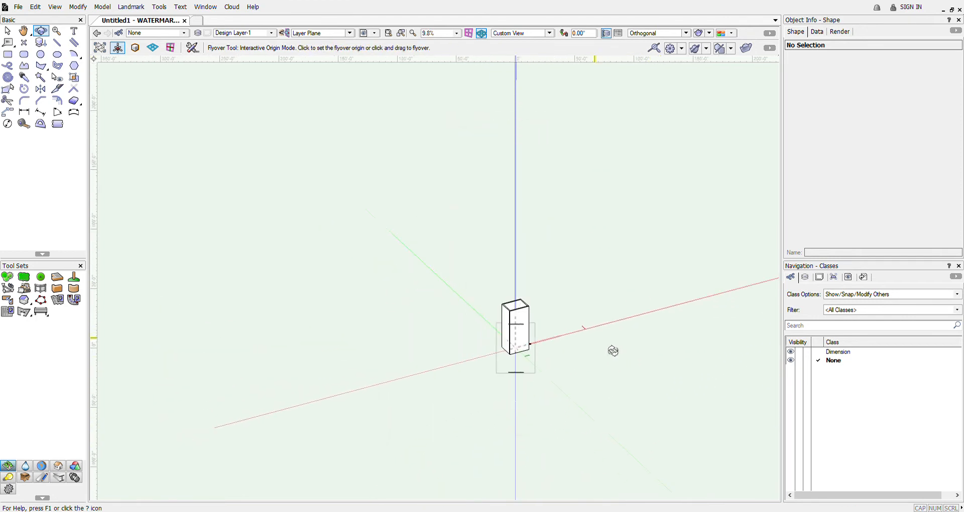
pyautogui.scroll(10, 541, 389)
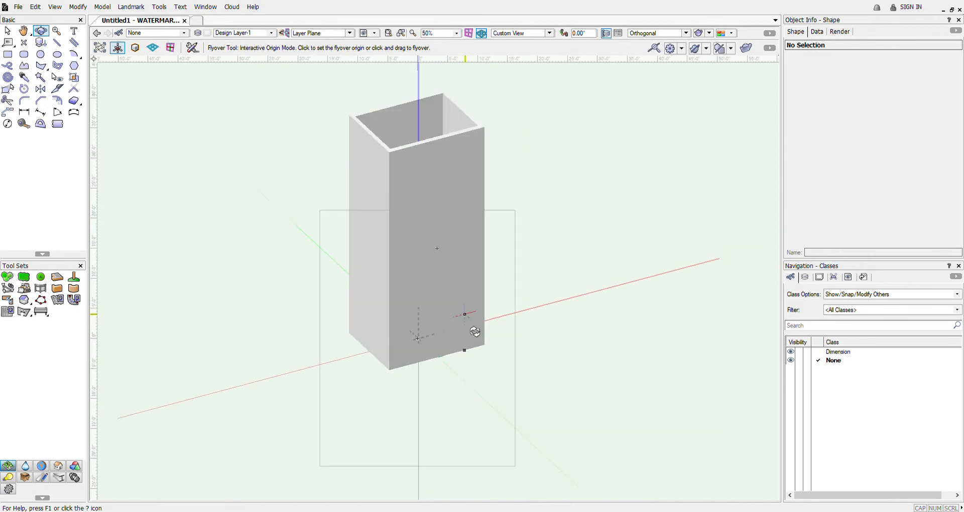
pyautogui.moveTo(411, 368); pyautogui.dragTo(445, 355)
pyautogui.scroll(-4, 445, 355)
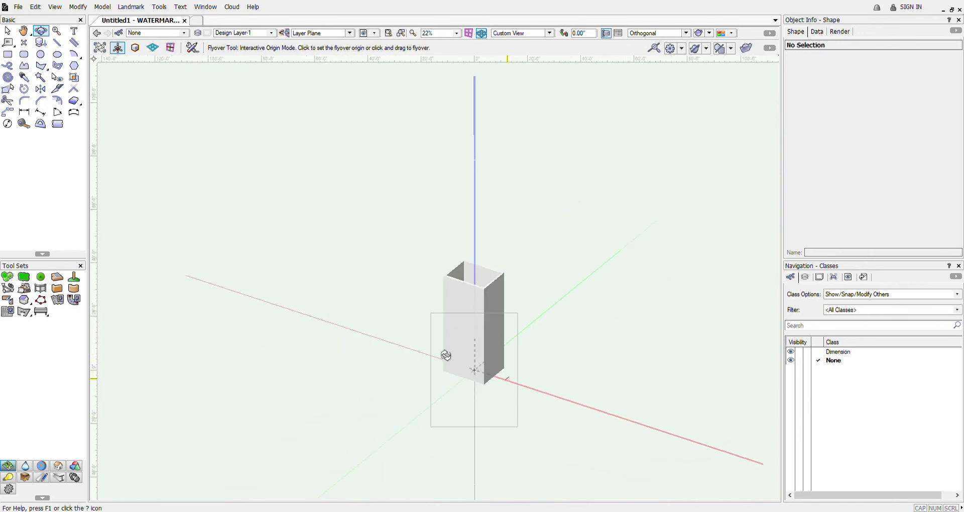
# - Return the Flyover tool to Object Center Mode and orbit around the walls to view the opposite corner
pyautogui.click(135, 47)
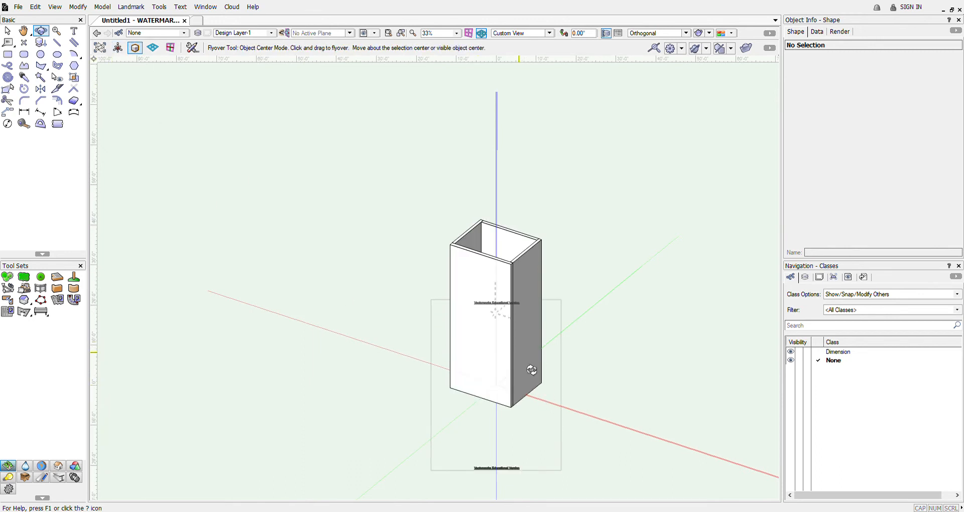
pyautogui.moveTo(534, 370); pyautogui.dragTo(502, 316)
pyautogui.scroll(2, 522, 340)
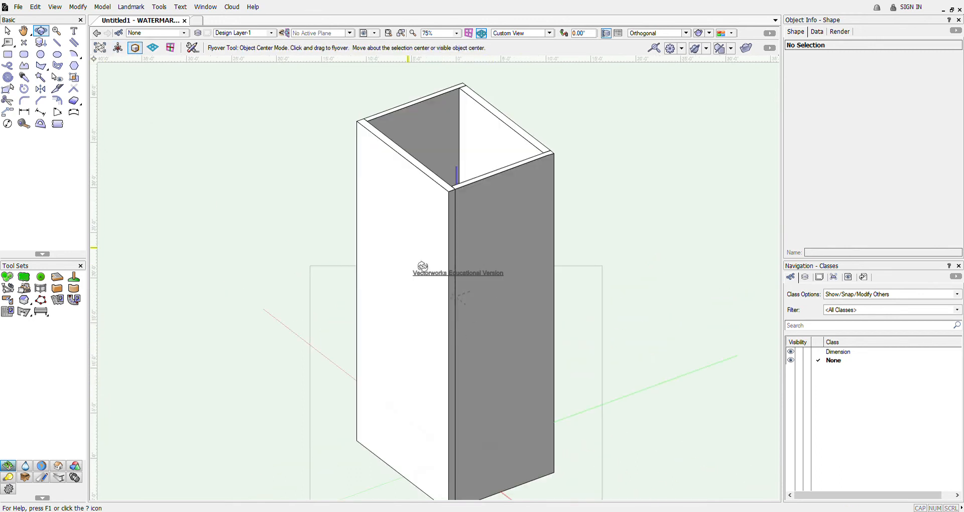
pyautogui.scroll(-2, 359, 273)
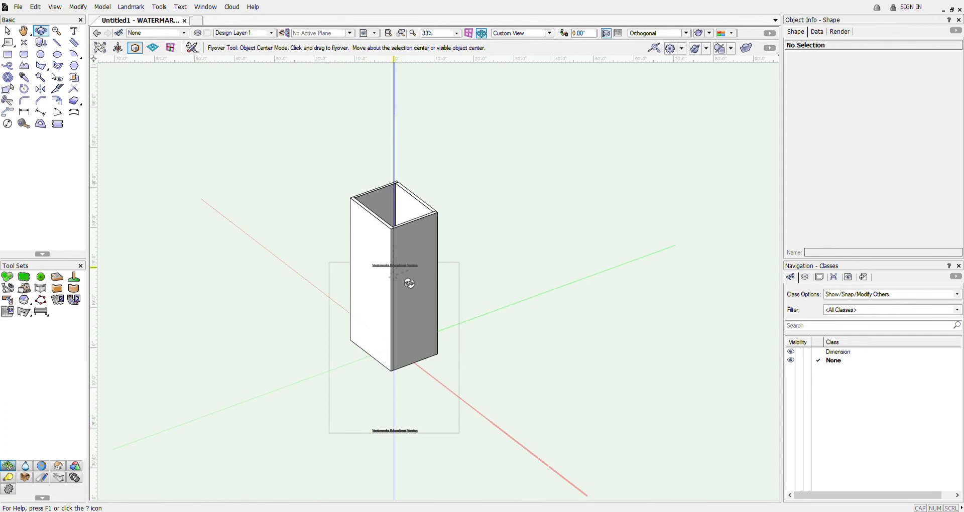
# - Compare orbiting the walls in Active Layer Plane Origin Mode with orbiting them in Working Plane Origin Mode
pyautogui.click(153, 47)
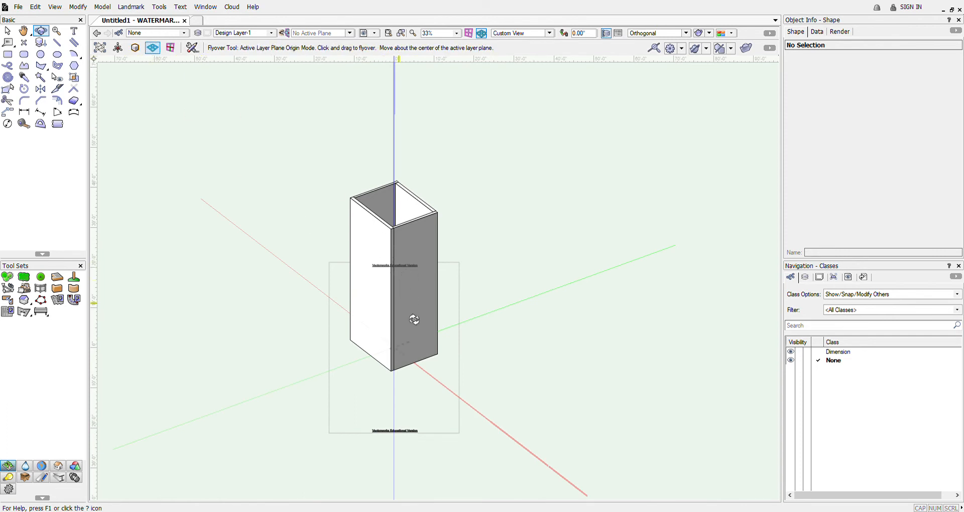
pyautogui.moveTo(416, 322); pyautogui.dragTo(408, 269)
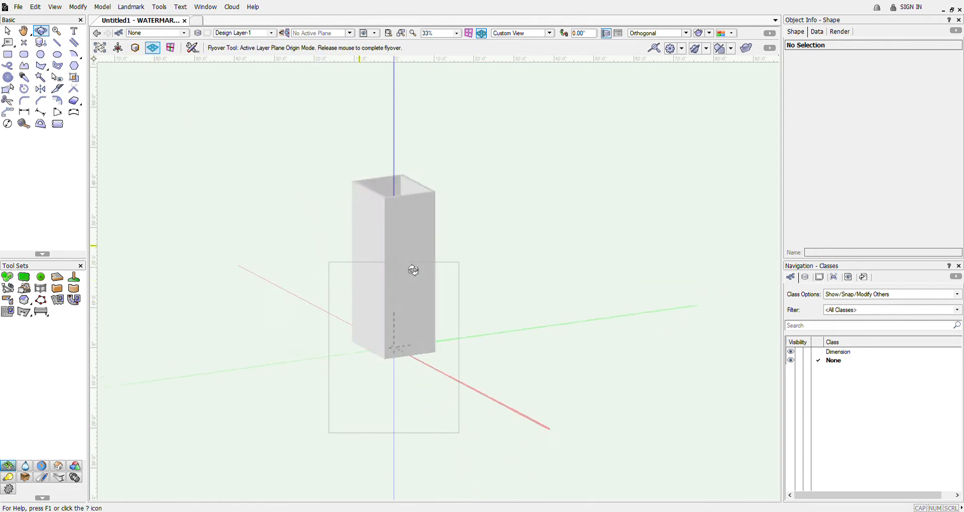
pyautogui.click(170, 47)
pyautogui.moveTo(439, 318); pyautogui.dragTo(378, 307)
pyautogui.scroll(2, 379, 308)
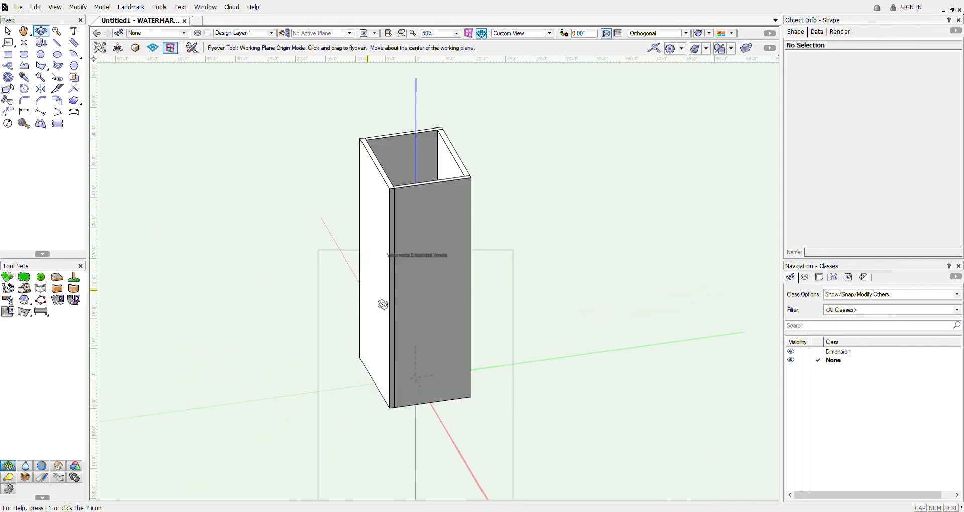
pyautogui.moveTo(375, 303); pyautogui.dragTo(412, 281)
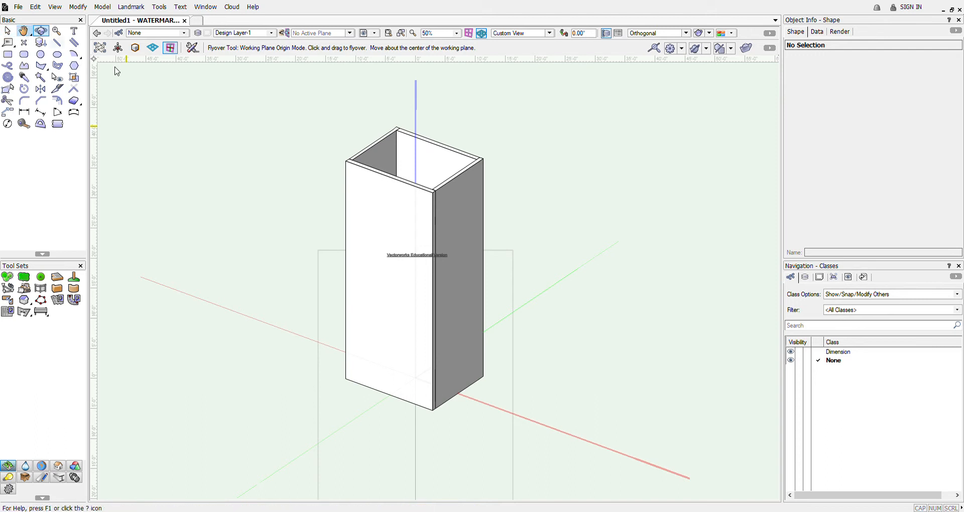
# - Alternate between the Pan, Flyover and Zoom tools, orbiting the walls about the working plane origin and ending with Flyover active
pyautogui.click(24, 31)
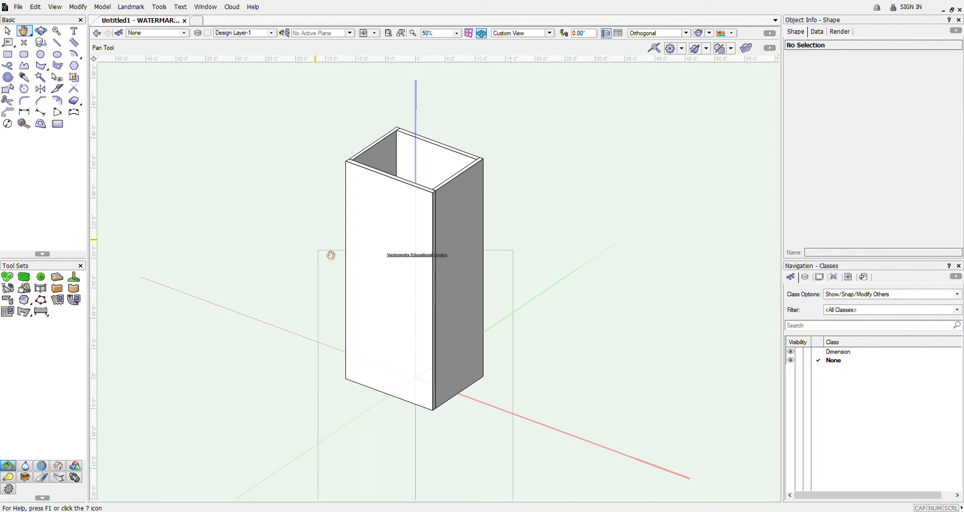
pyautogui.hotkey('shift', 'c')
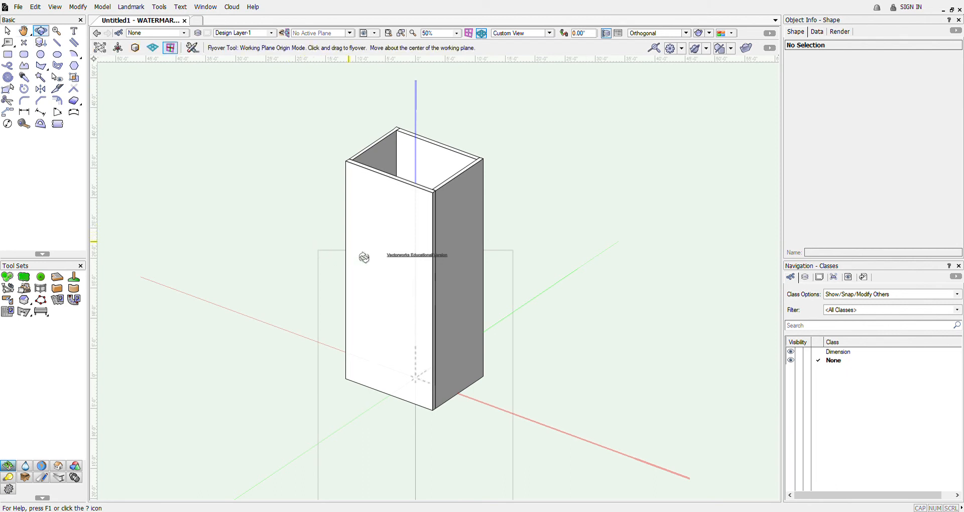
pyautogui.moveTo(365, 258); pyautogui.dragTo(443, 247)
pyautogui.press('c')
pyautogui.scroll(-10, 521, 249)
pyautogui.hotkey('shift', 'c')
pyautogui.scroll(4, 448, 245)
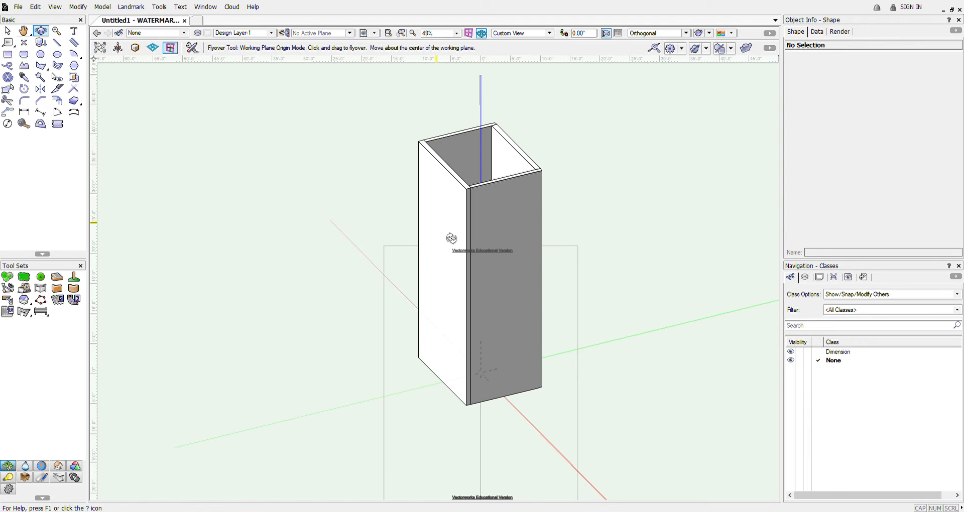
# - Activate the Zoom tool in Marquee Mode and repeatedly zoom in on a framed area around the walls, zooming back out between attempts
pyautogui.click(57, 30)
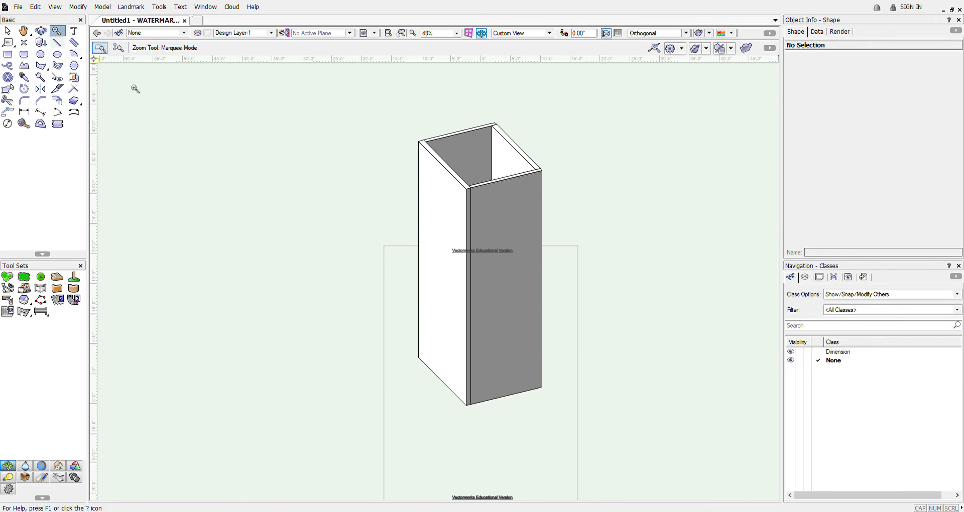
pyautogui.click(40, 30)
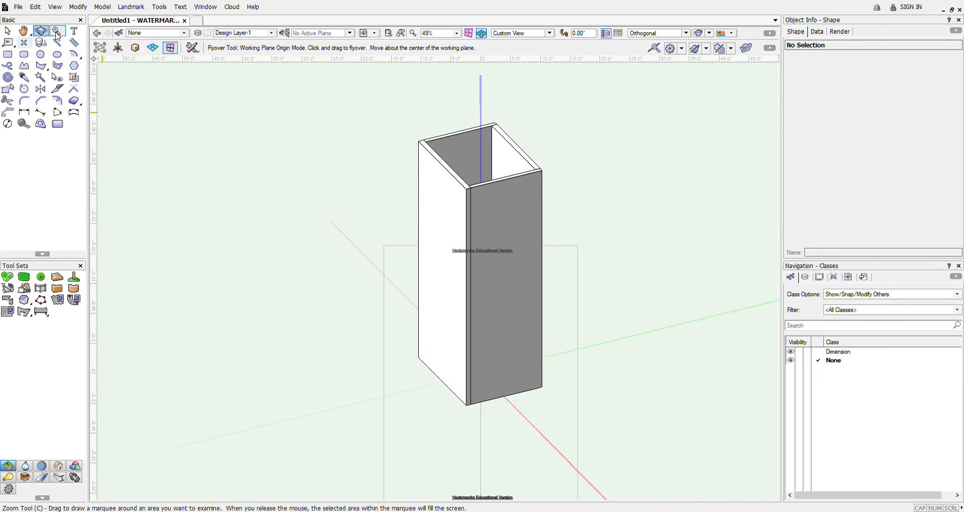
pyautogui.click(57, 33)
pyautogui.scroll(-2, 372, 250)
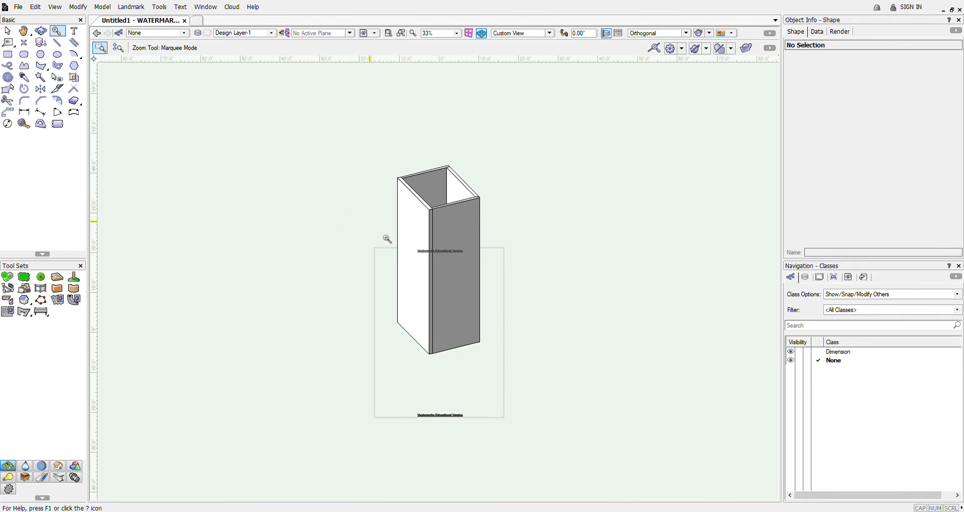
pyautogui.moveTo(511, 182); pyautogui.dragTo(383, 380)
pyautogui.scroll(-3, 379, 346)
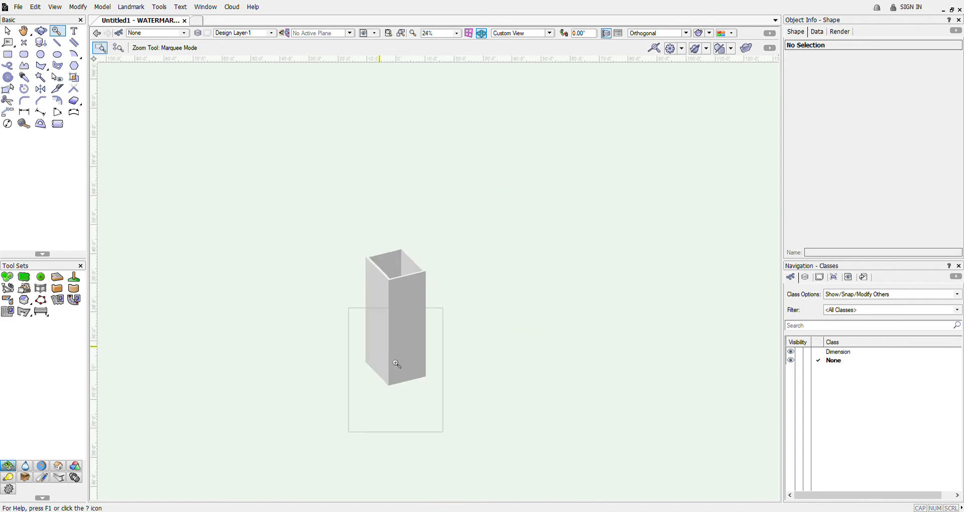
pyautogui.moveTo(473, 267); pyautogui.dragTo(338, 395)
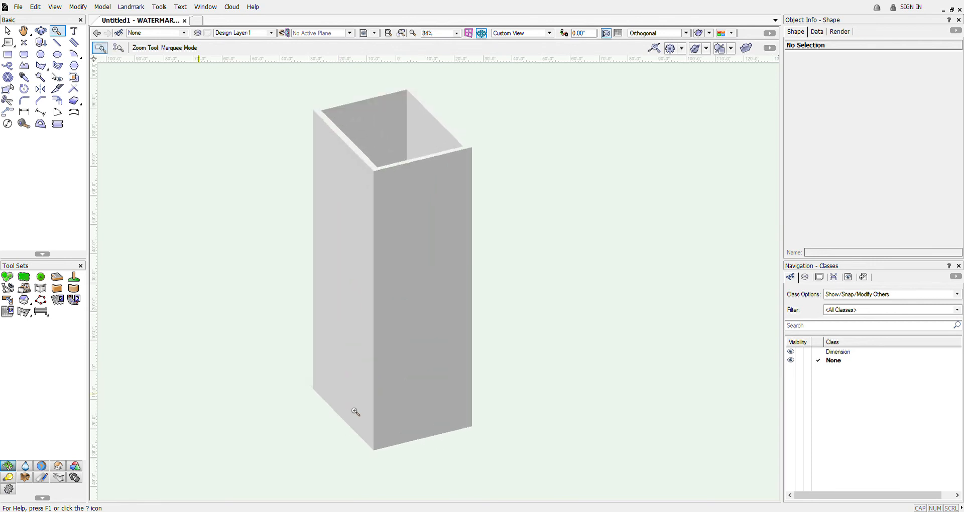
pyautogui.scroll(-3, 401, 353)
pyautogui.moveTo(467, 255); pyautogui.dragTo(345, 397)
pyautogui.scroll(-2, 422, 364)
pyautogui.moveTo(490, 190); pyautogui.dragTo(369, 296)
pyautogui.scroll(-12, 391, 296)
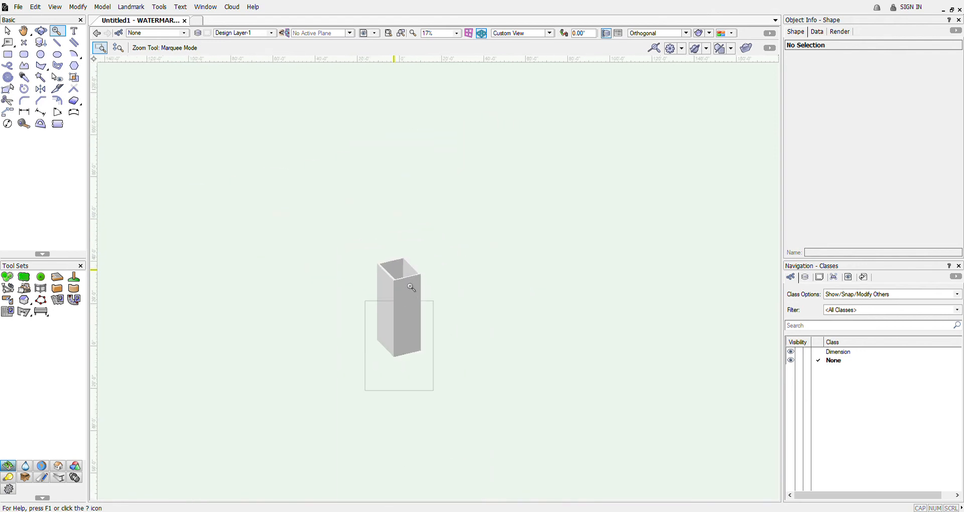
pyautogui.moveTo(457, 250); pyautogui.dragTo(366, 317)
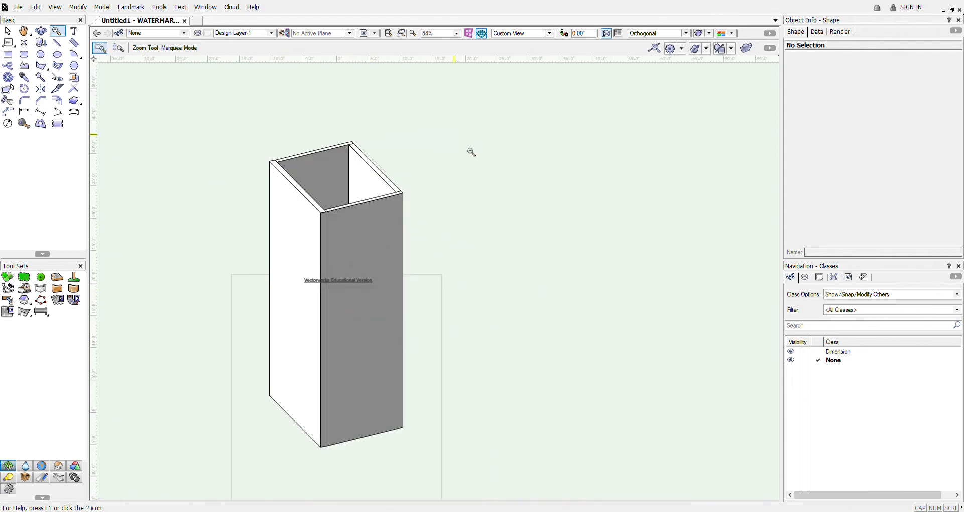
# - Reverse the marquee zoom to zoom out from framed areas of the walls, alternating with zooming in at single points
pyautogui.keyDown('alt'); pyautogui.moveTo(456, 137); pyautogui.dragTo(258, 431); pyautogui.keyUp('alt')
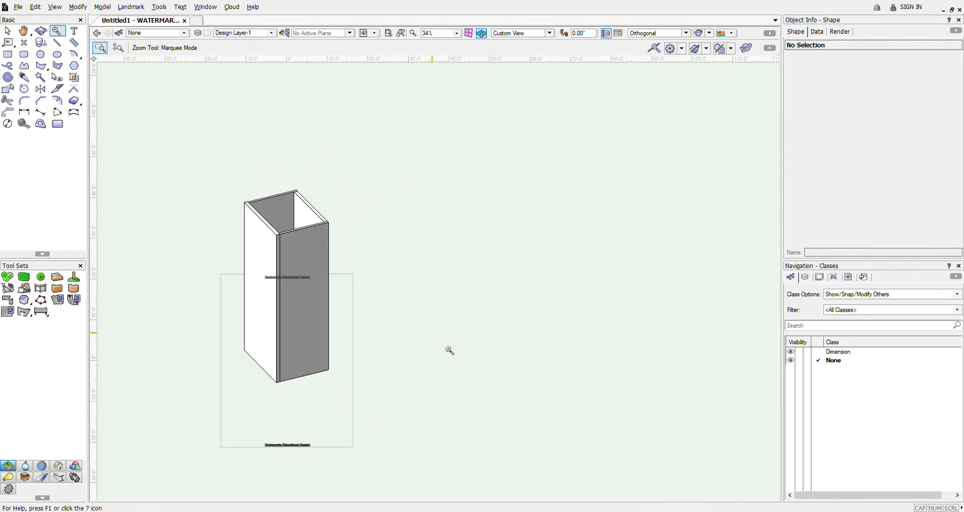
pyautogui.keyDown('alt'); pyautogui.moveTo(365, 189); pyautogui.dragTo(251, 369); pyautogui.keyUp('alt')
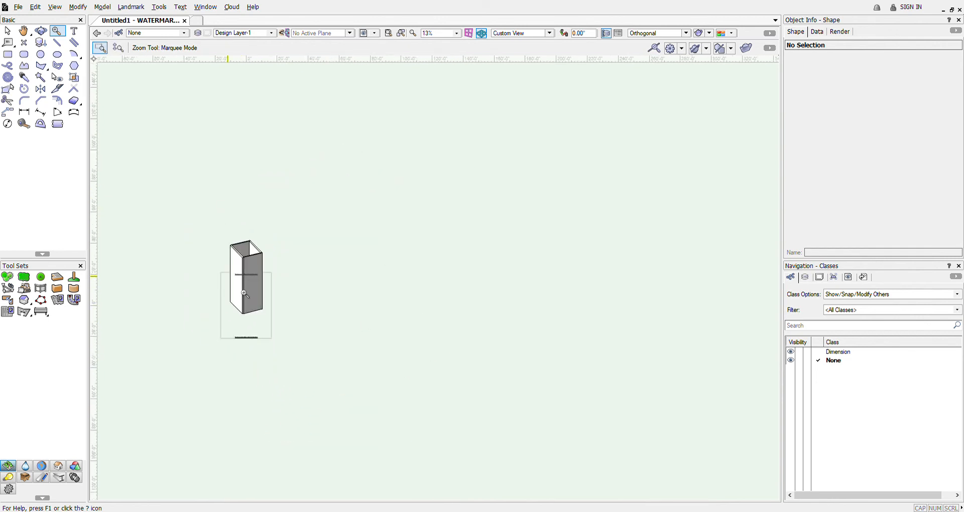
pyautogui.click(244, 293)
pyautogui.keyDown('alt'); pyautogui.moveTo(411, 146); pyautogui.dragTo(249, 319); pyautogui.keyUp('alt')
pyautogui.click(263, 217)
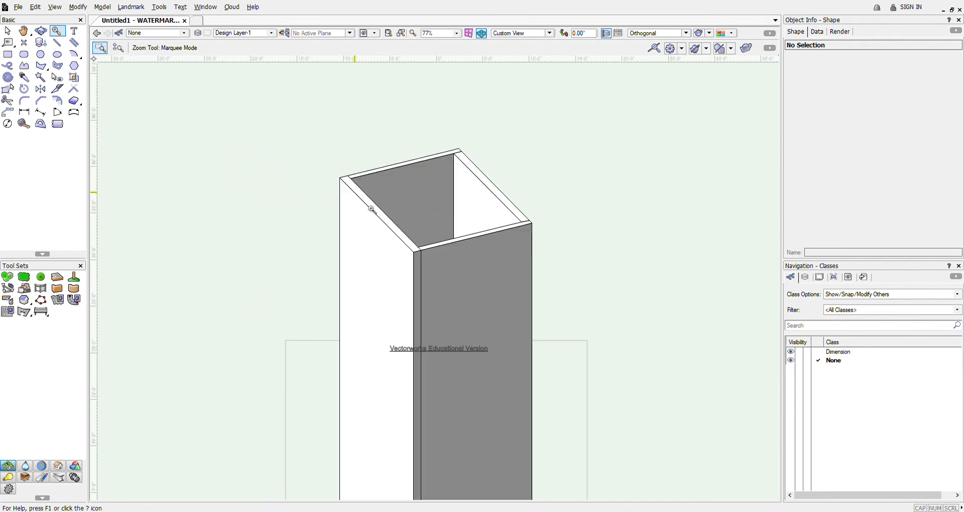
pyautogui.scroll(-2, 355, 192)
pyautogui.keyDown('alt'); pyautogui.moveTo(452, 178); pyautogui.dragTo(332, 358); pyautogui.keyUp('alt')
pyautogui.keyDown('alt'); pyautogui.click(348, 375); pyautogui.keyUp('alt')
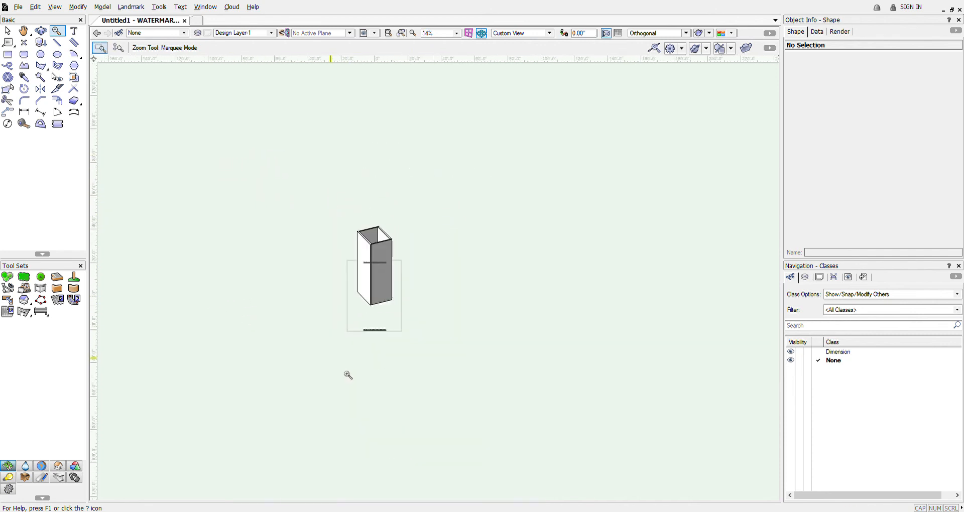
pyautogui.click(353, 281)
pyautogui.moveTo(420, 380); pyautogui.dragTo(421, 216)
pyautogui.scroll(-3, 390, 323)
pyautogui.scroll(-3, 390, 322)
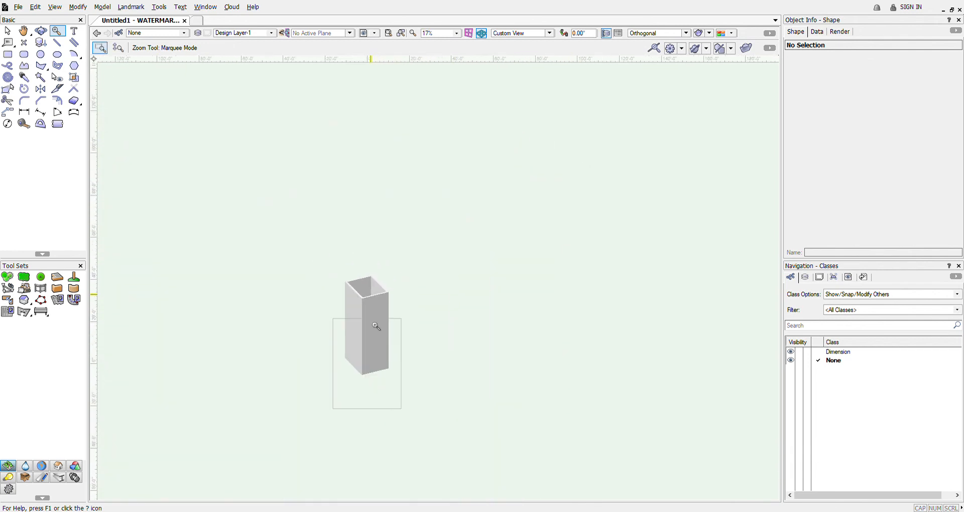
pyautogui.scroll(3, 364, 374)
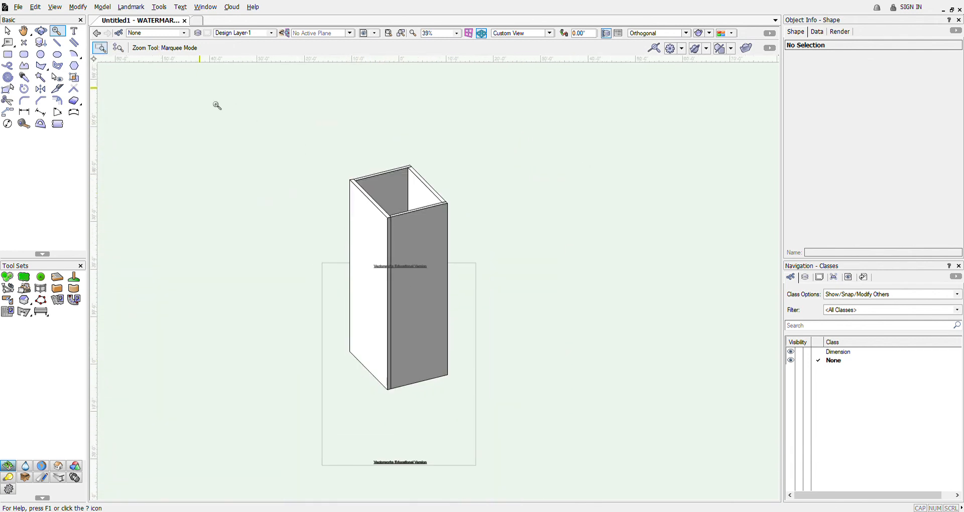
# - Put the Zoom tool in Interactive Mode, zoom in dynamically on the walls, and compare its Marquee and Interactive modes
pyautogui.click(117, 49)
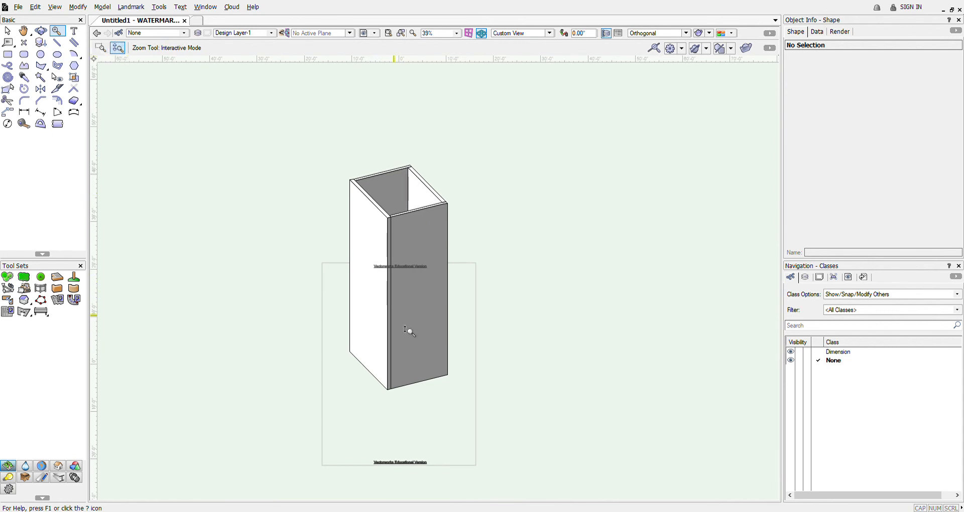
pyautogui.moveTo(404, 325); pyautogui.dragTo(422, 212)
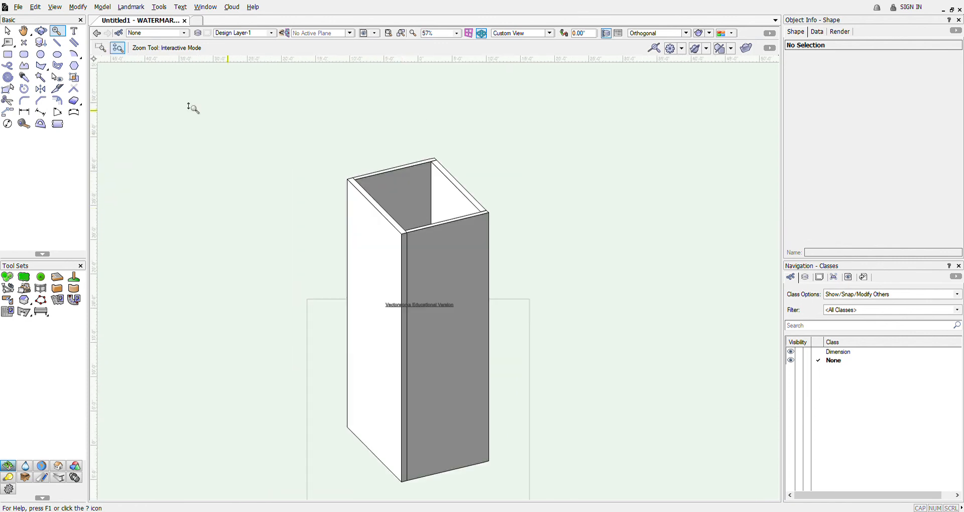
pyautogui.click(100, 48)
pyautogui.click(119, 49)
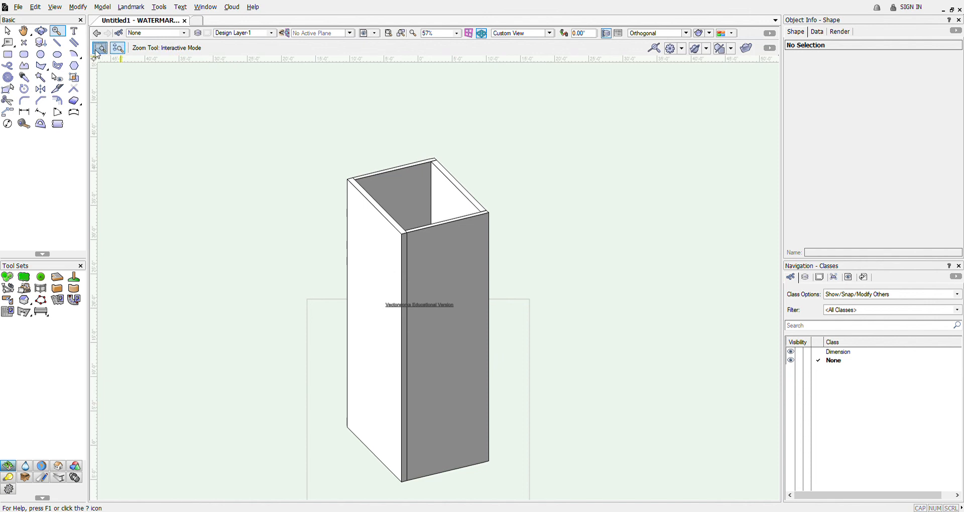